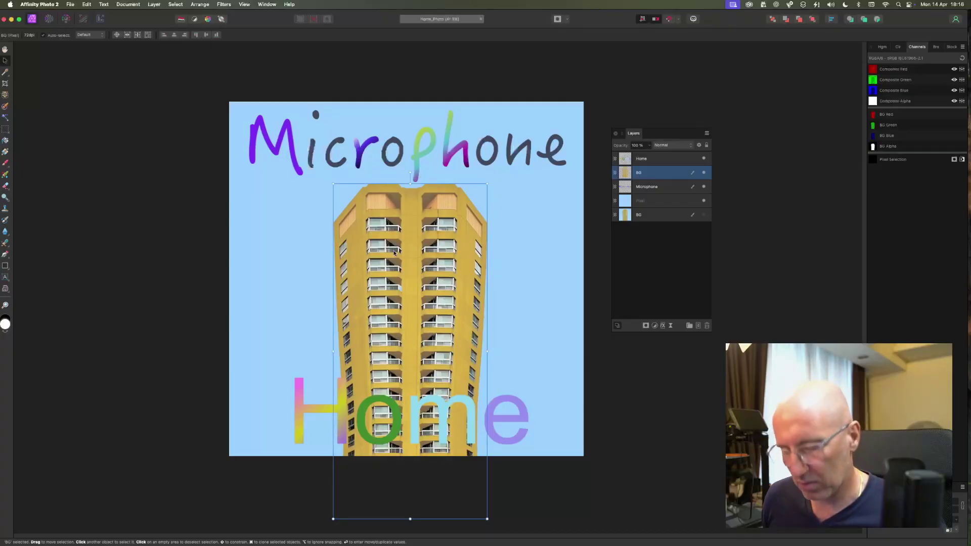
Move the building up until its roof overlaps the Microphone lettering, and duplicate its BG layer twice.
drag(443, 233, 445, 214)
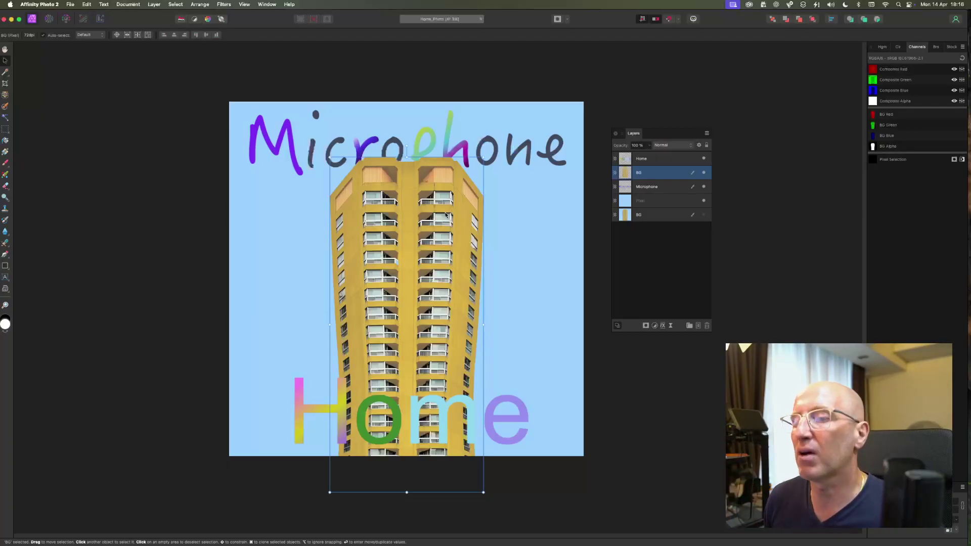
key(super+j)
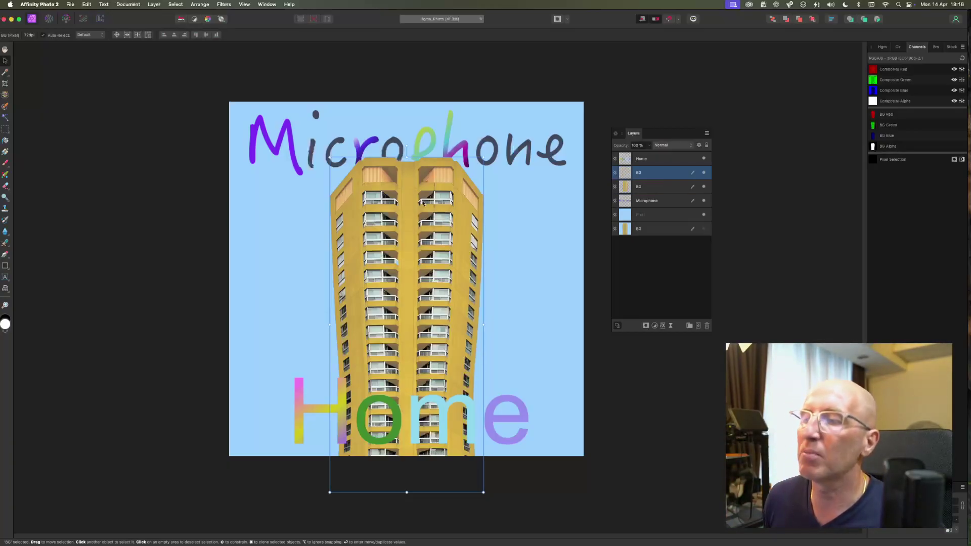
key(super+j)
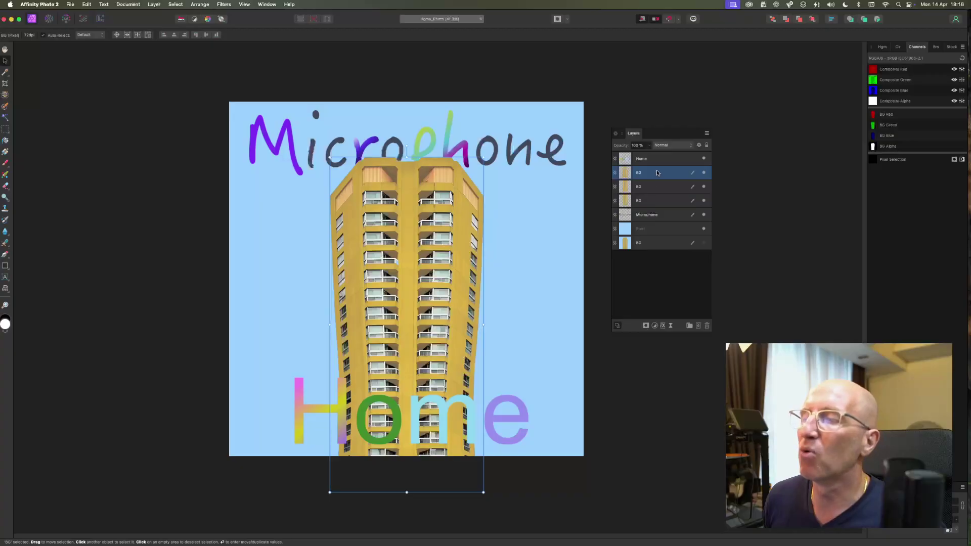
Rename the three visible BG layers holding the cut-out building as Building, and select the uppermost one.
drag(662, 136, 398, 178)
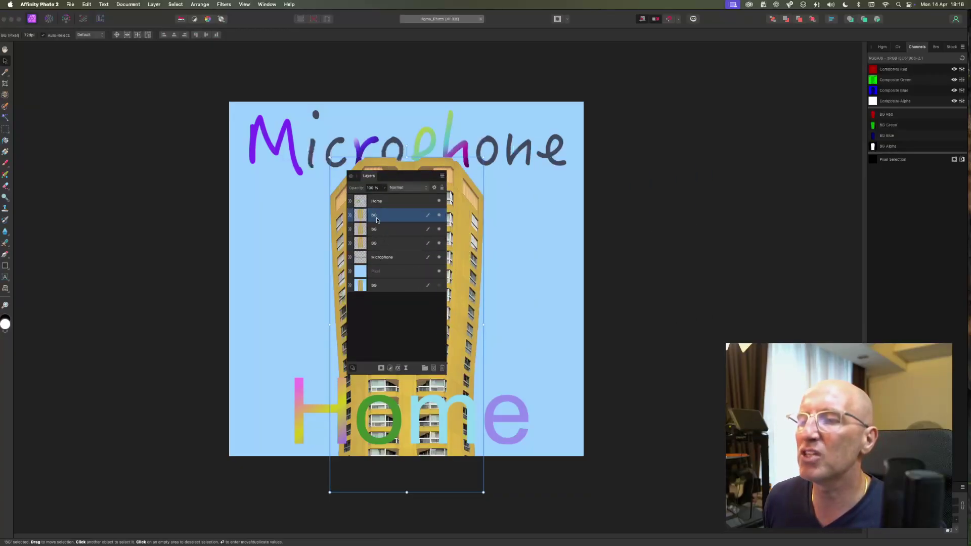
double_click(375, 215)
text(B)
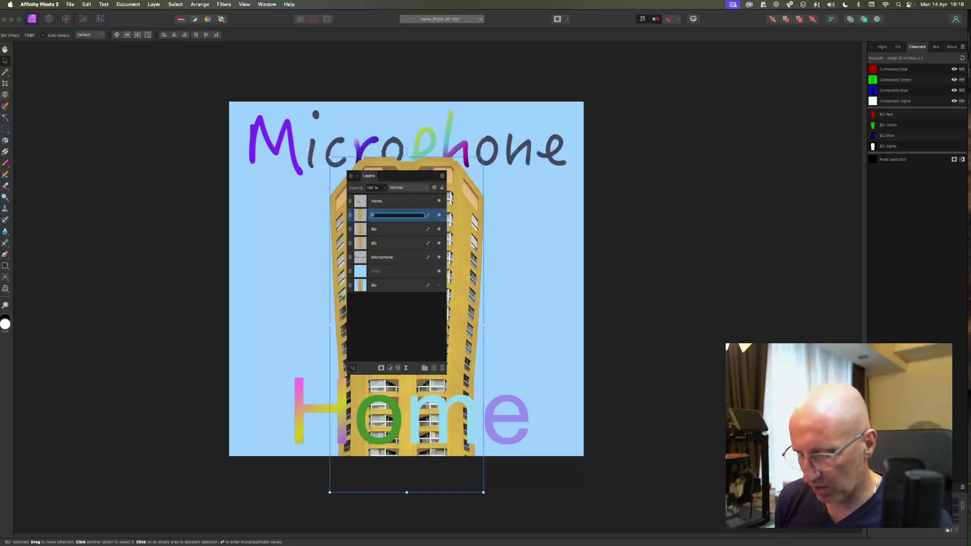
click(377, 230)
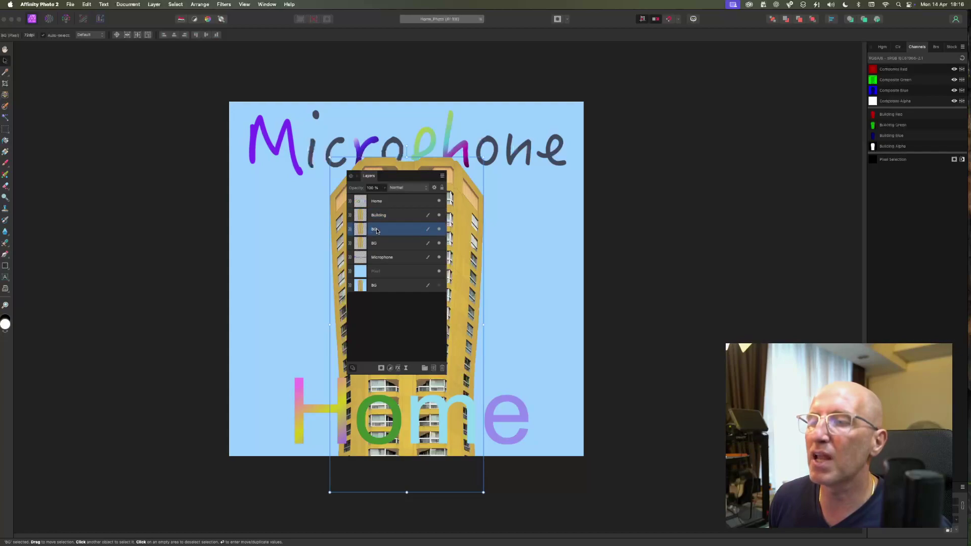
double_click(374, 230)
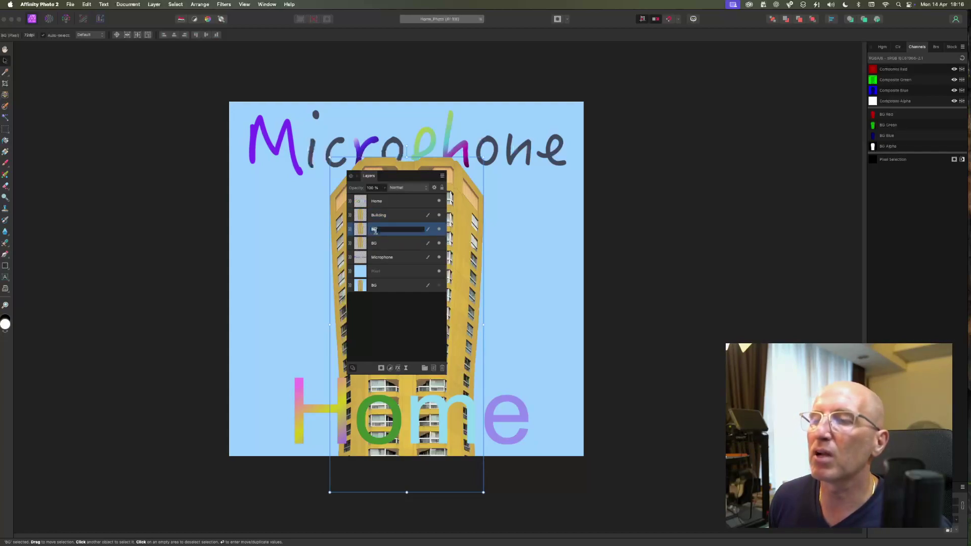
text(Building)
click(377, 245)
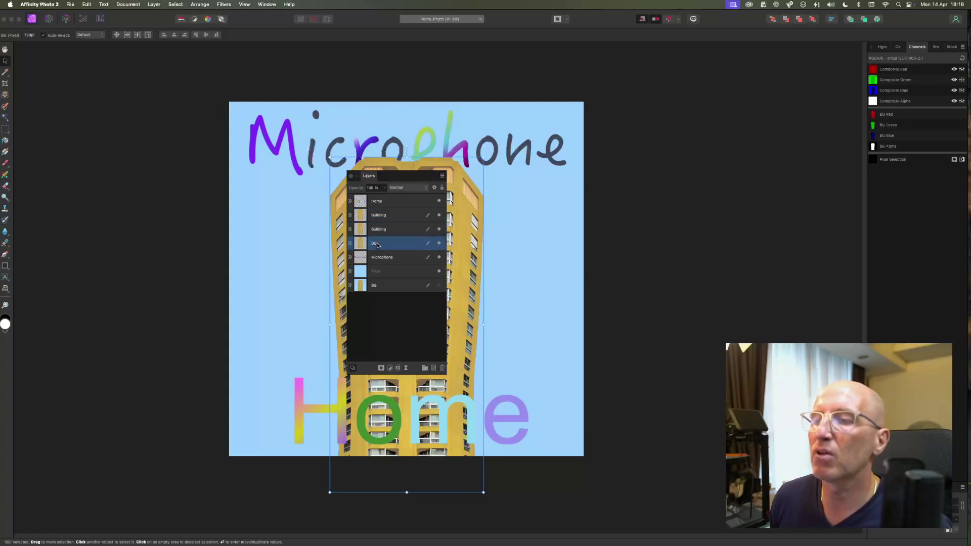
double_click(376, 244)
text(Building)
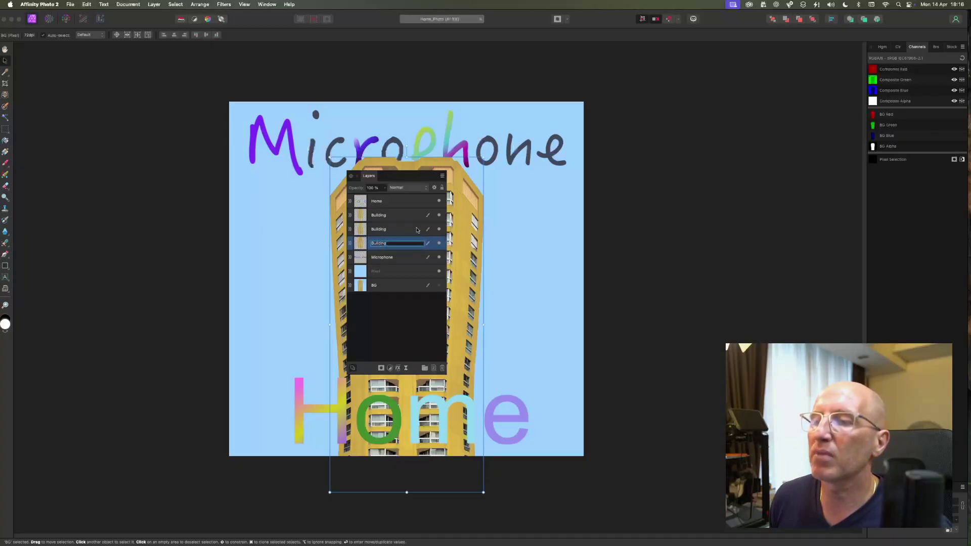
key(Return)
click(373, 217)
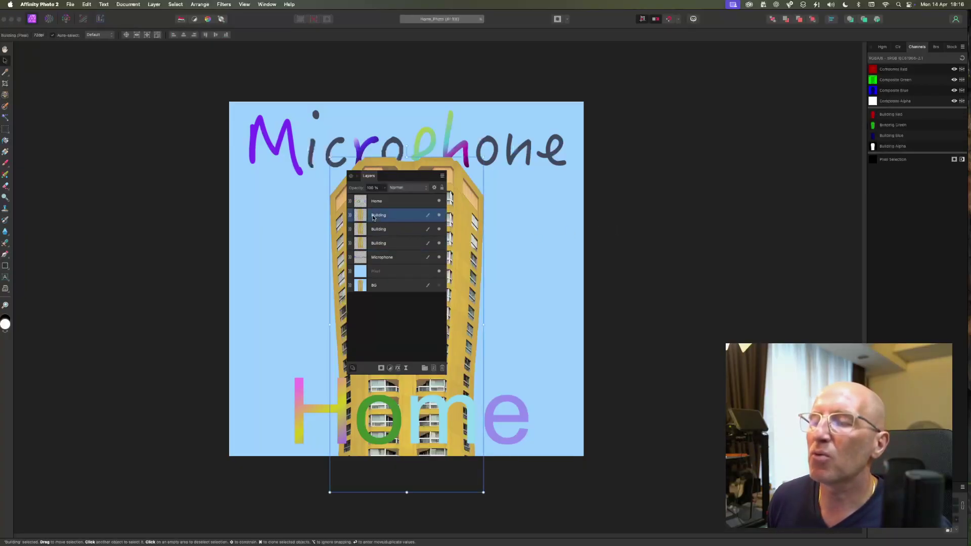
drag(401, 177, 627, 171)
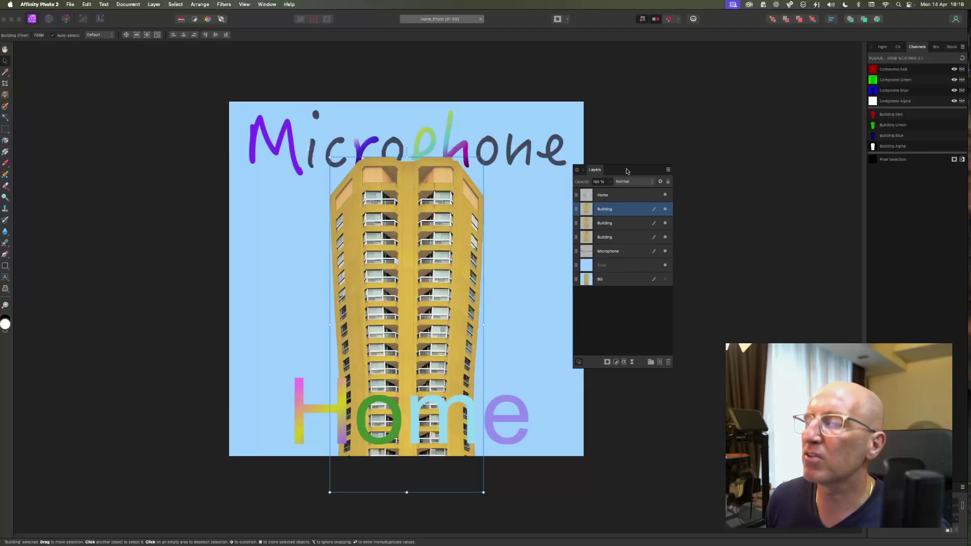
click(87, 5)
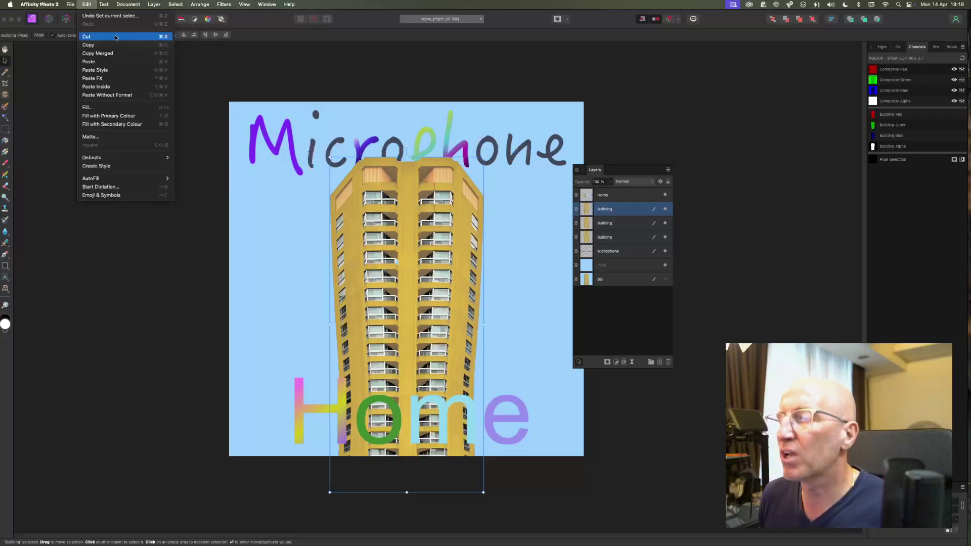
key(Escape)
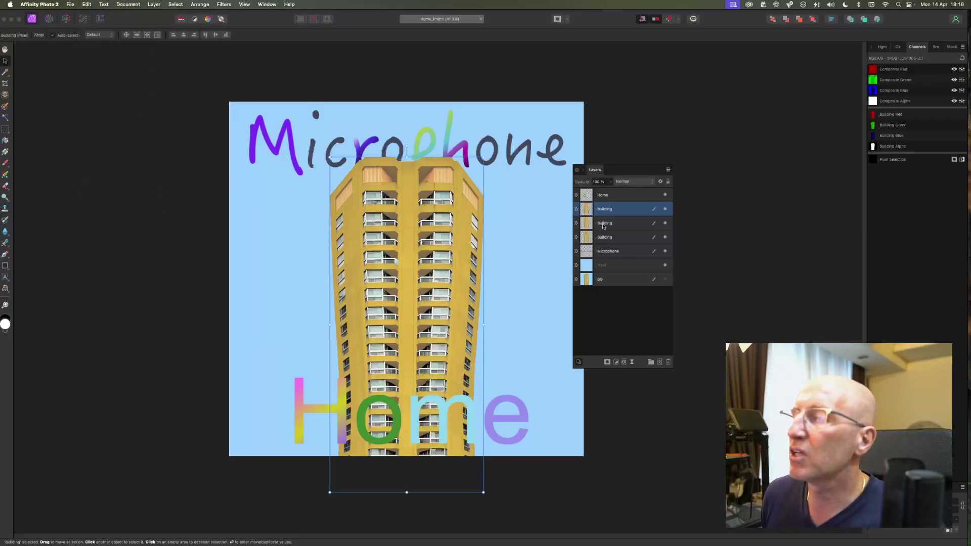
right_click(605, 223)
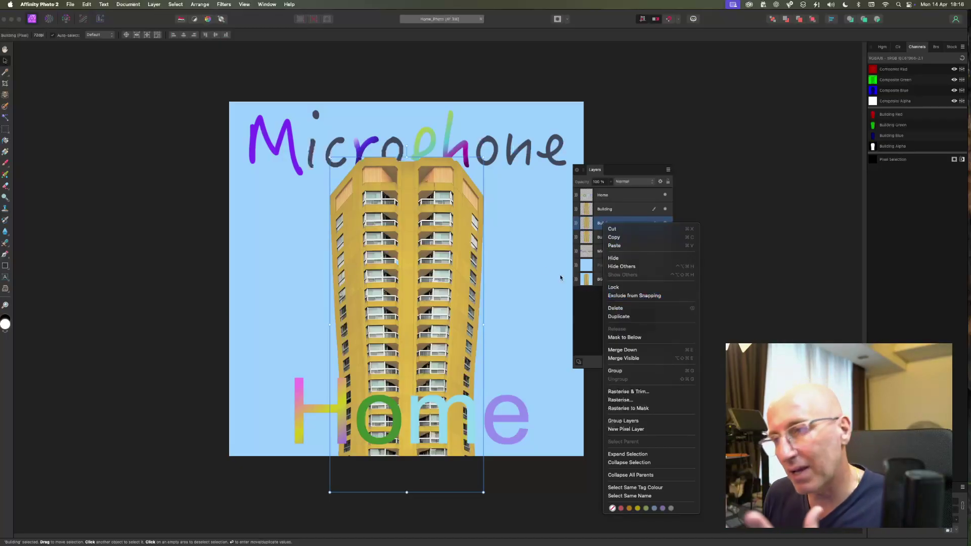
click(611, 170)
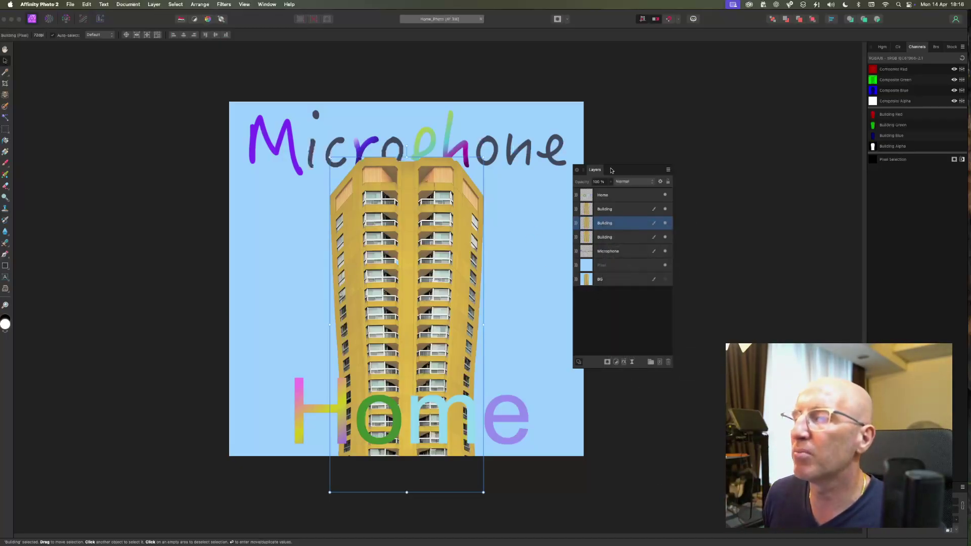
Offset the uppermost Building copy down to the left of the original and the middle copy down to the right.
click(609, 209)
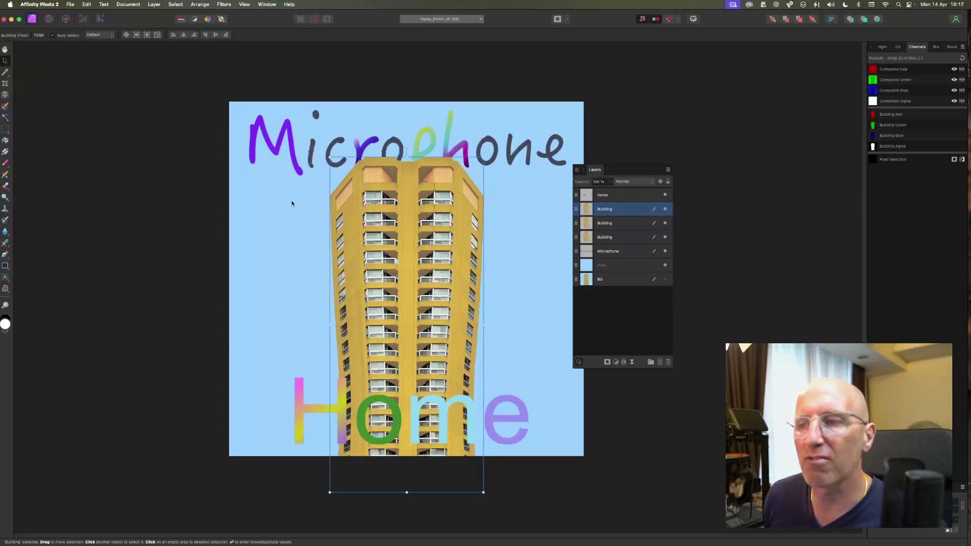
drag(438, 256, 355, 292)
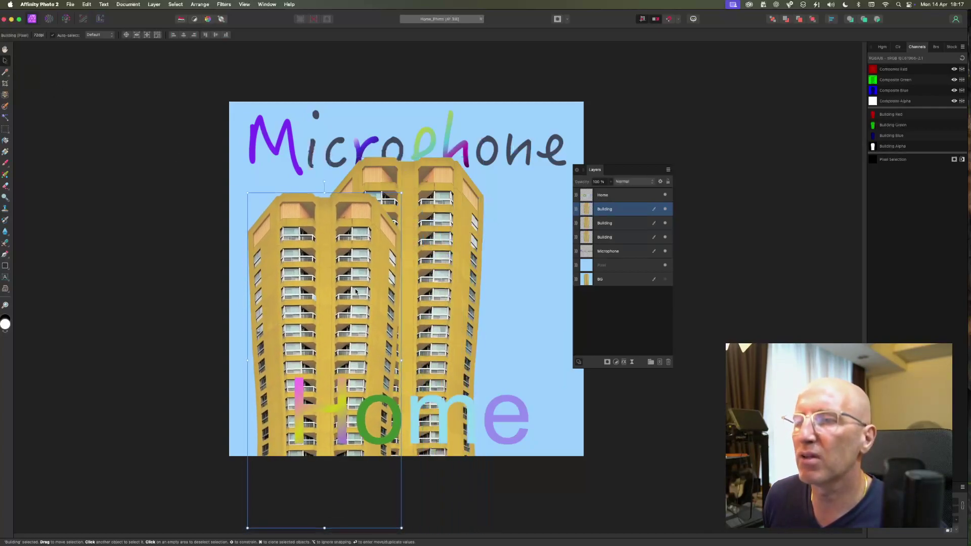
drag(440, 263, 530, 298)
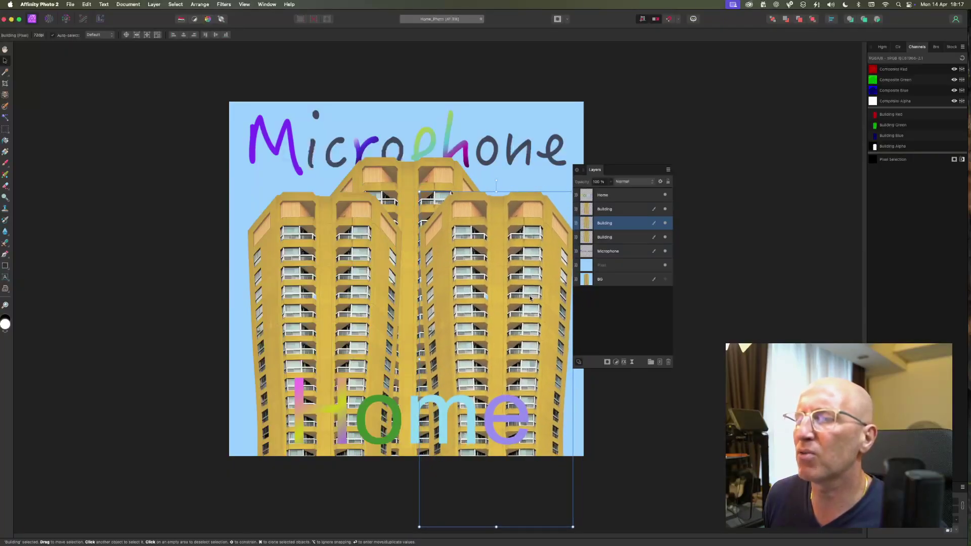
Reorder the central tower's layer above the other two Building layers, directly below Home.
click(607, 239)
drag(607, 239, 619, 205)
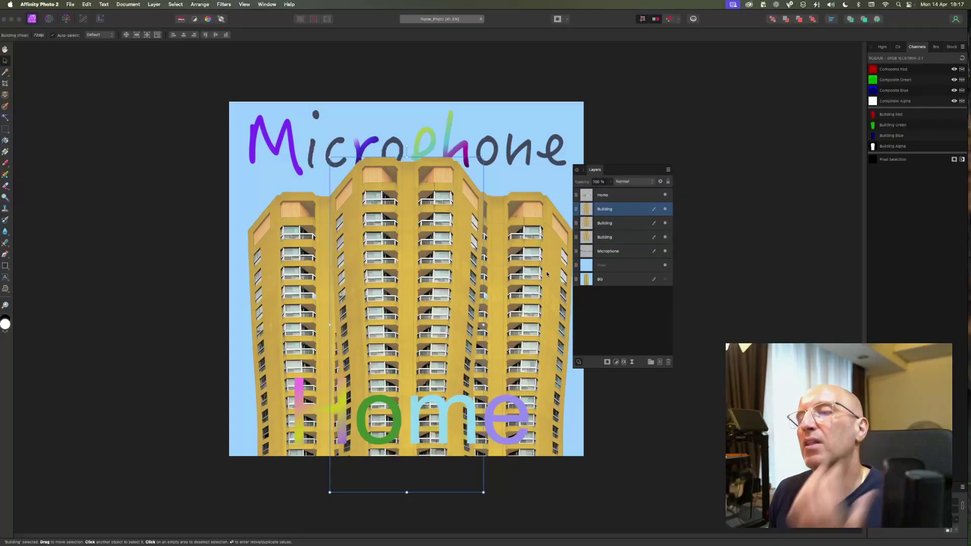
click(501, 280)
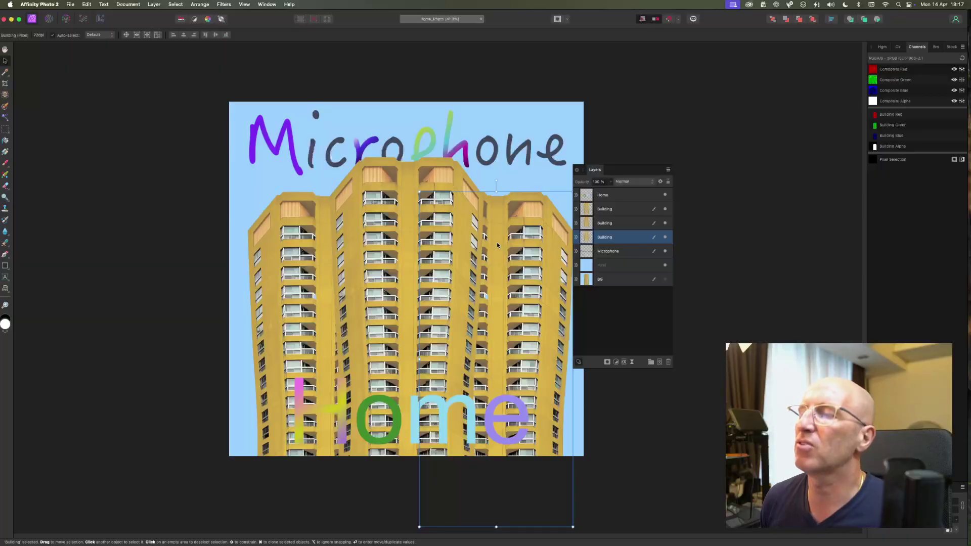
Select all three Building layers and combine them into one group.
click(599, 210)
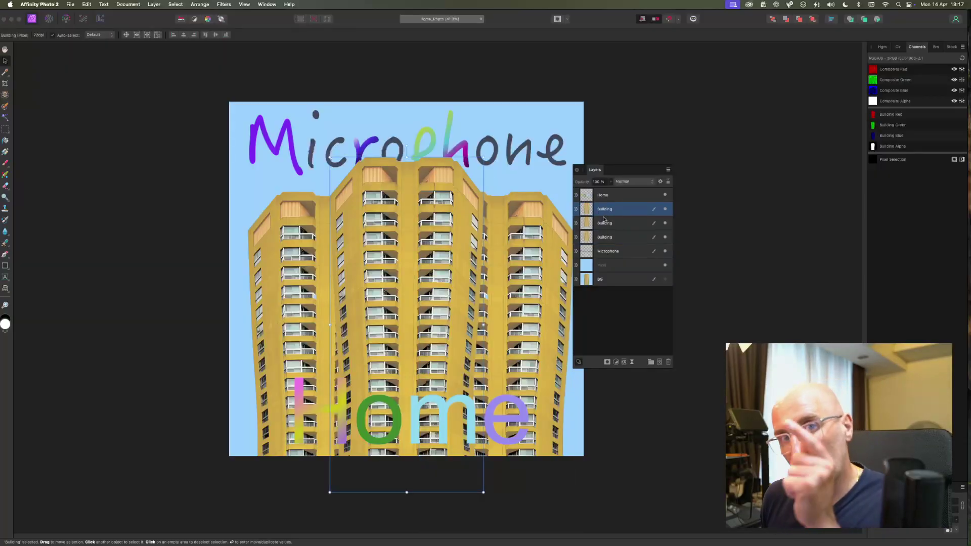
shift+click(622, 224)
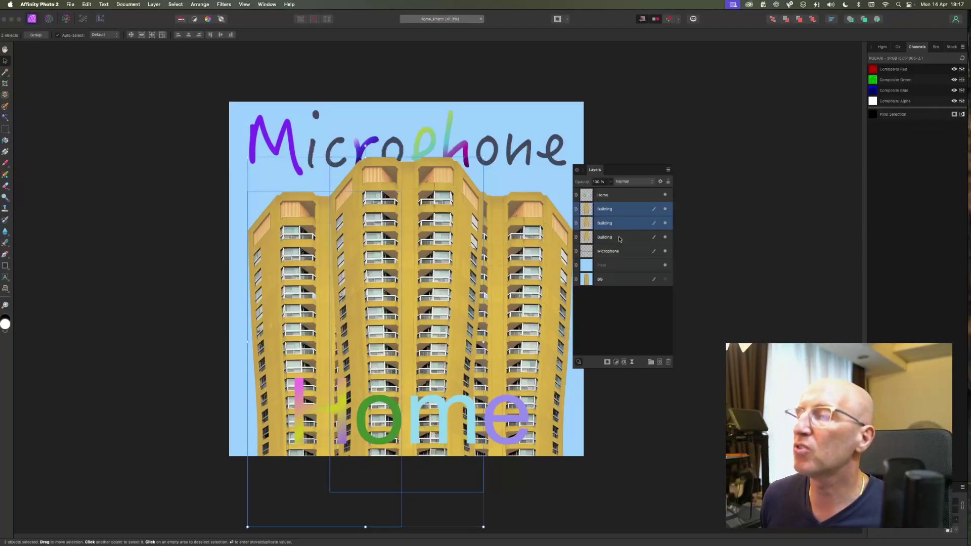
shift+click(619, 239)
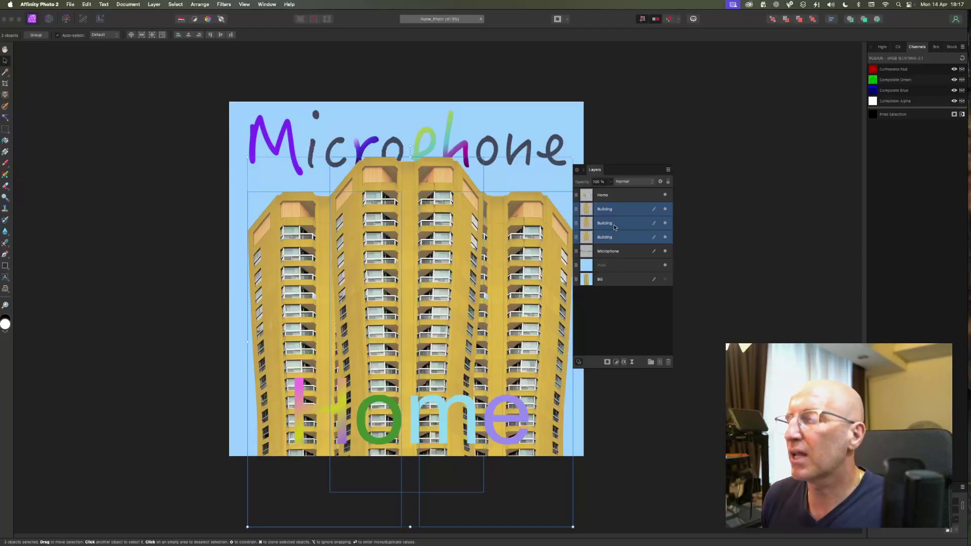
right_click(603, 211)
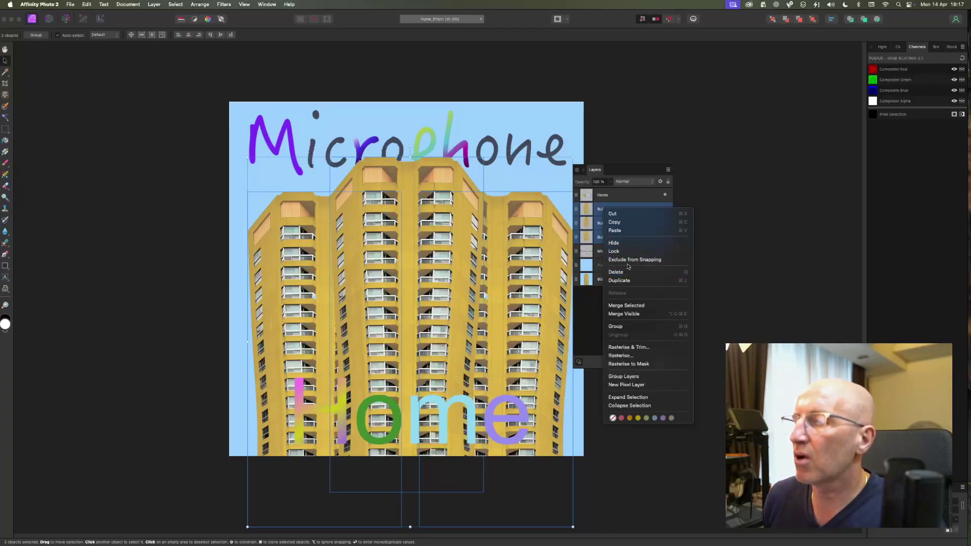
click(649, 377)
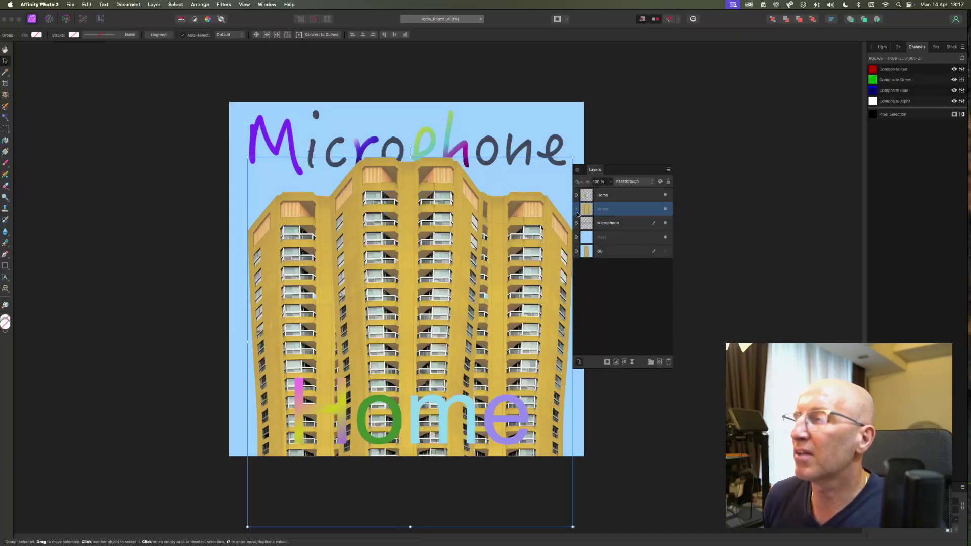
Check the layers inside the new group, try nudging the grouped buildings slightly upward, and undo the move.
click(576, 210)
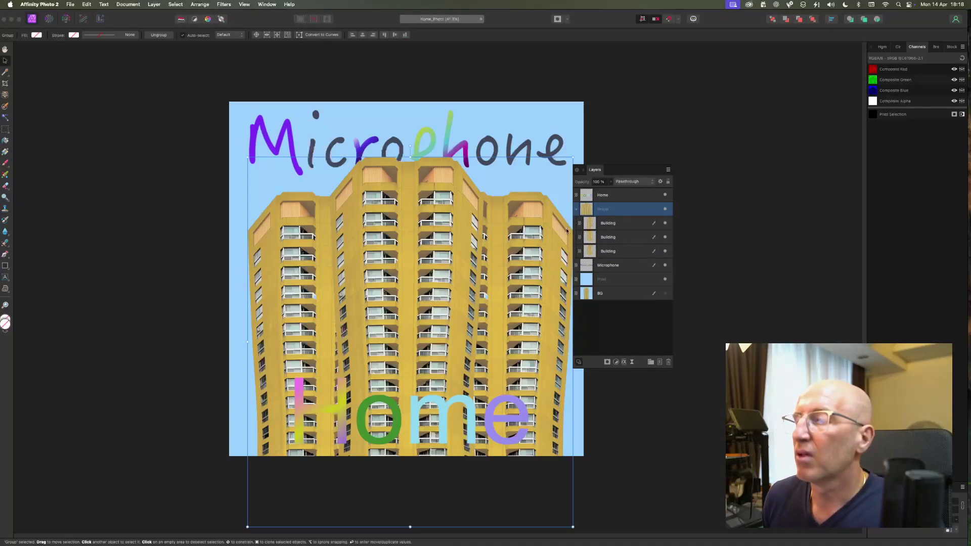
click(575, 210)
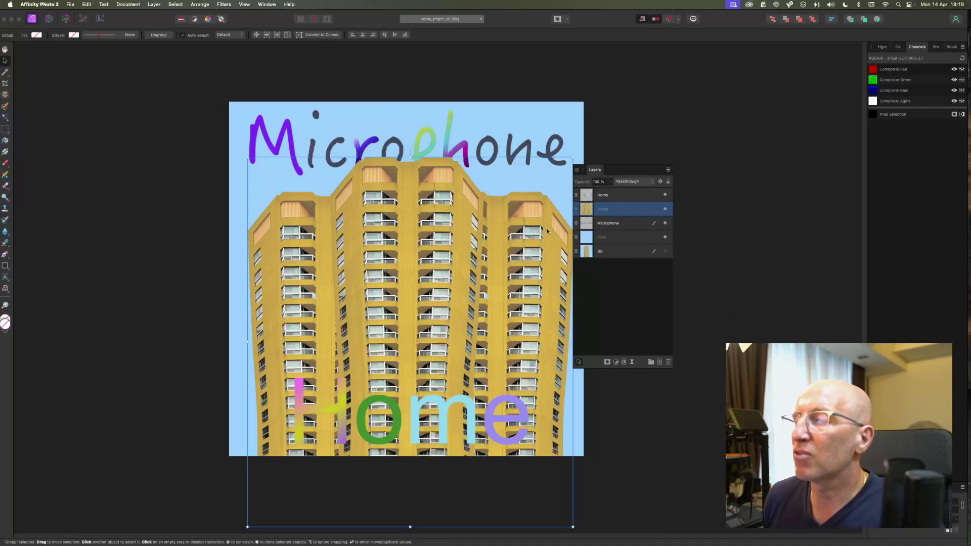
mouse_move(497, 262)
mouse_down()
mouse_move(495, 237)
mouse_move(496, 254)
mouse_up()
key(super+z)
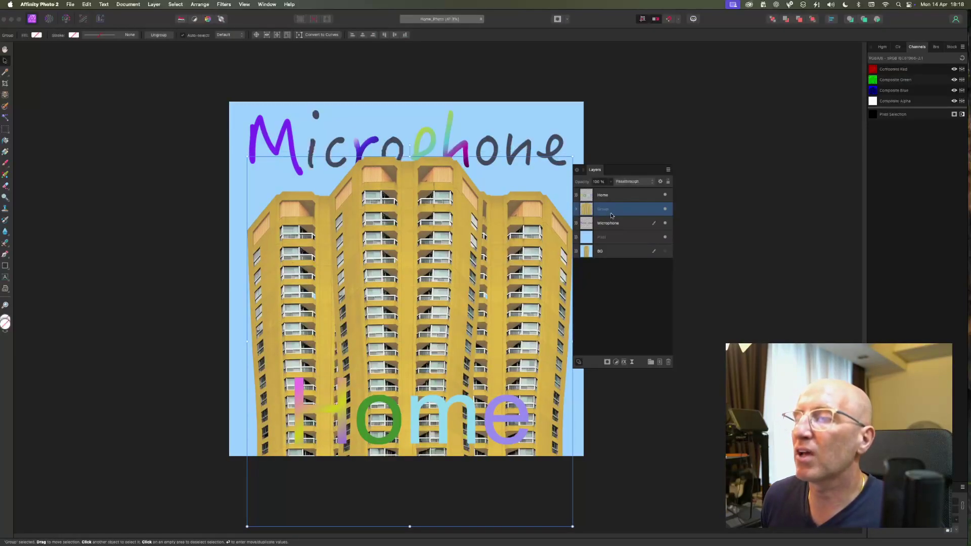
Select the entire outline of the three grouped buildings using the Selection Brush at a width of about 75 px.
click(4, 108)
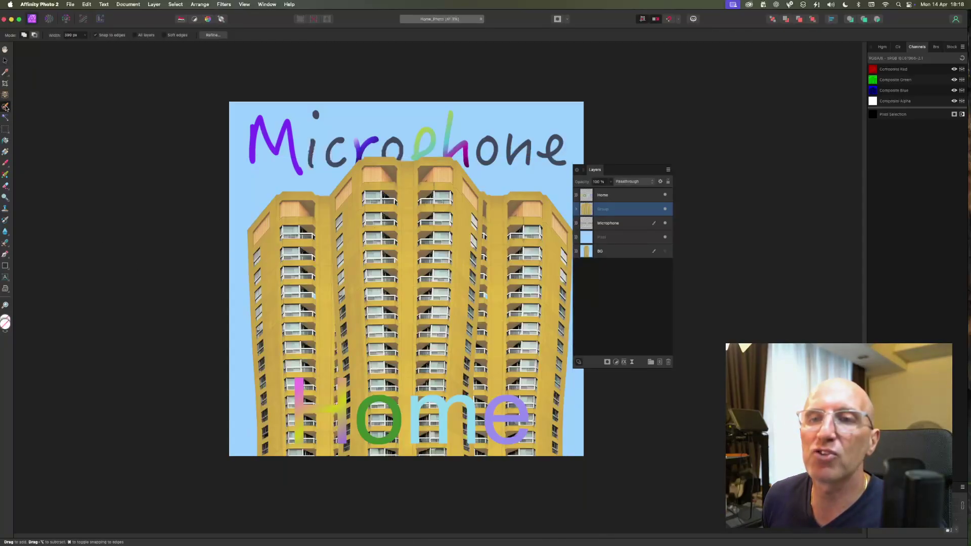
click(85, 35)
click(68, 45)
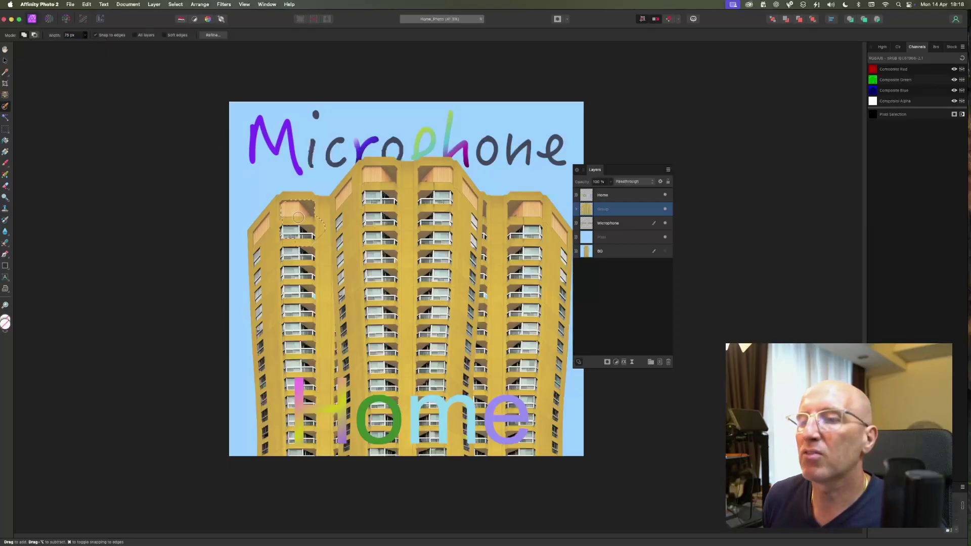
drag(403, 188, 456, 202)
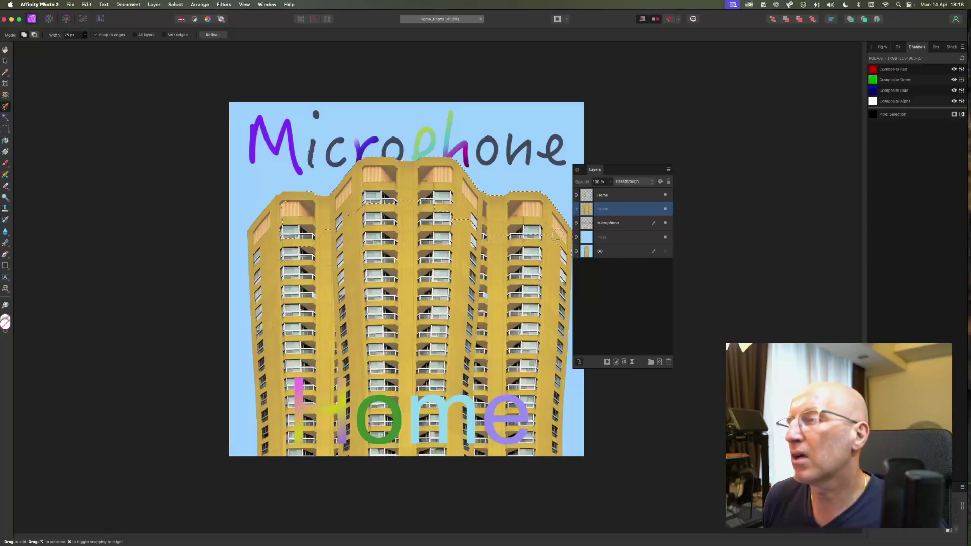
mouse_move(559, 297)
mouse_down()
mouse_move(539, 444)
mouse_move(529, 230)
mouse_move(512, 208)
mouse_move(481, 232)
mouse_move(400, 227)
mouse_move(537, 263)
mouse_move(501, 305)
mouse_move(346, 230)
mouse_move(366, 218)
mouse_move(295, 229)
mouse_move(278, 218)
mouse_move(286, 210)
mouse_move(265, 223)
mouse_move(270, 287)
mouse_move(285, 238)
mouse_move(273, 322)
mouse_move(280, 456)
mouse_move(301, 431)
mouse_move(350, 265)
mouse_move(377, 233)
mouse_move(348, 423)
mouse_move(383, 388)
mouse_move(416, 259)
mouse_move(380, 410)
mouse_move(391, 475)
mouse_move(440, 310)
mouse_move(402, 441)
mouse_move(410, 370)
mouse_move(440, 283)
mouse_move(453, 355)
mouse_move(473, 315)
mouse_move(489, 441)
mouse_move(516, 323)
mouse_move(509, 428)
mouse_up()
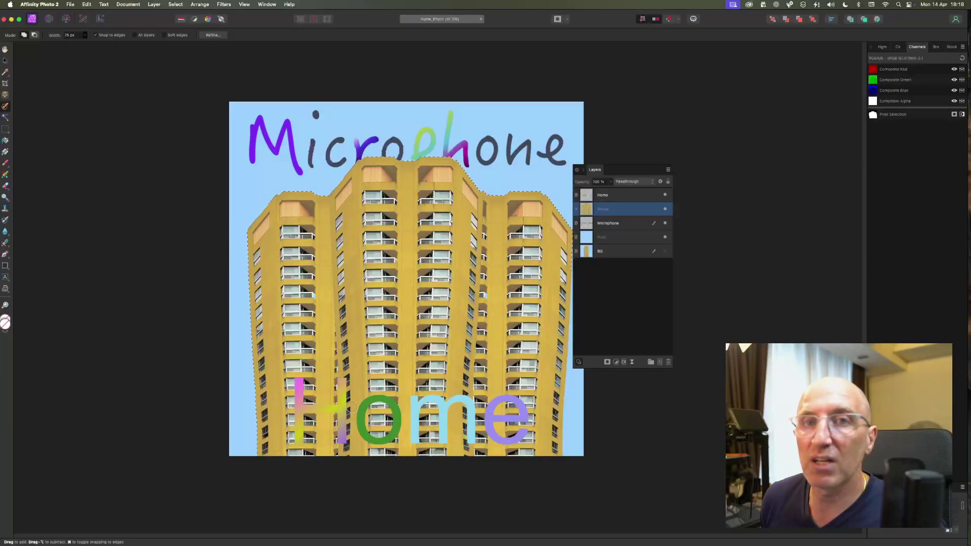
Move the floating layer list up over the canvas and bring up the list of available adjustments.
drag(628, 172, 517, 90)
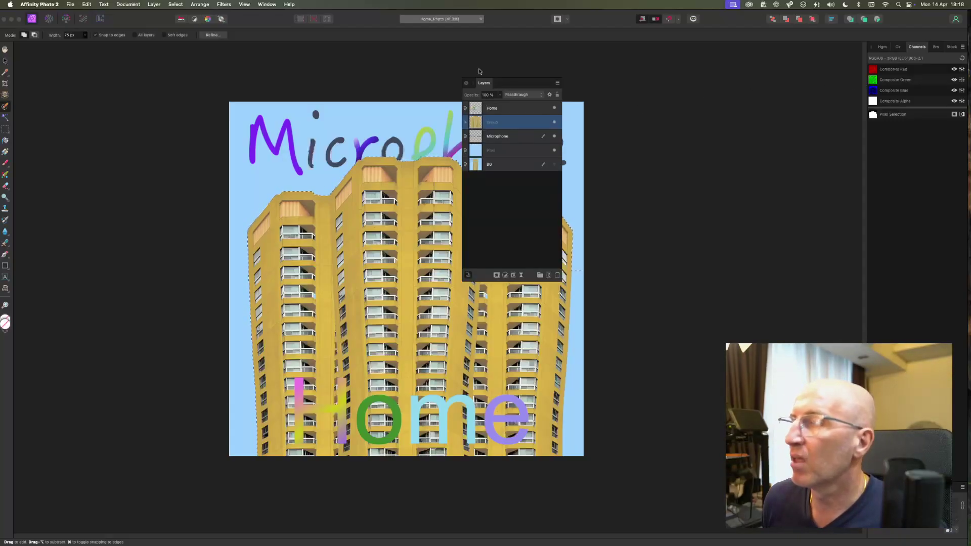
click(268, 5)
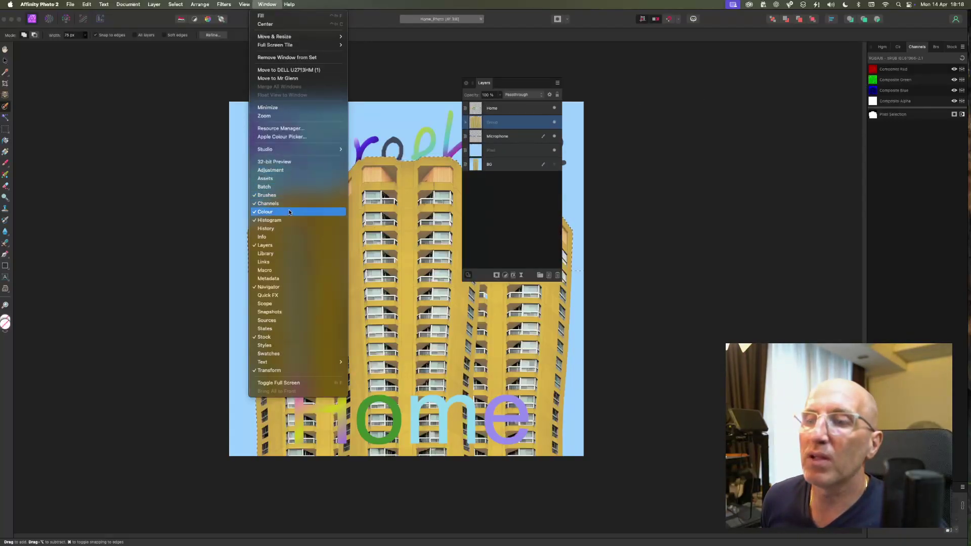
click(274, 170)
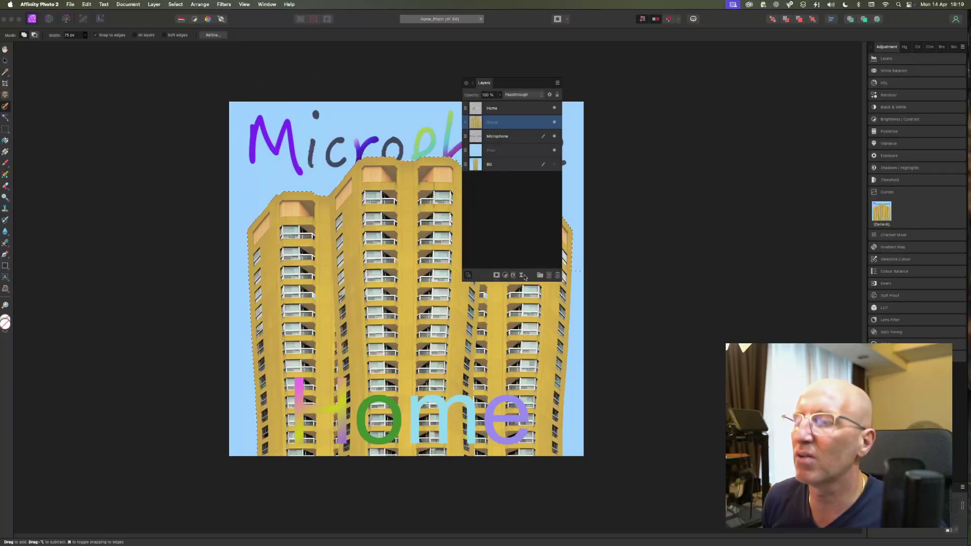
click(505, 276)
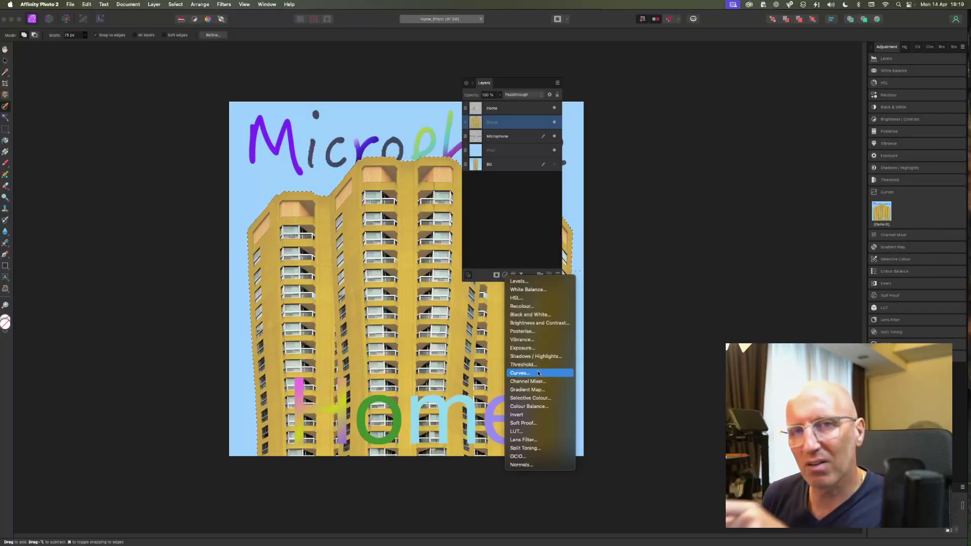
click(486, 276)
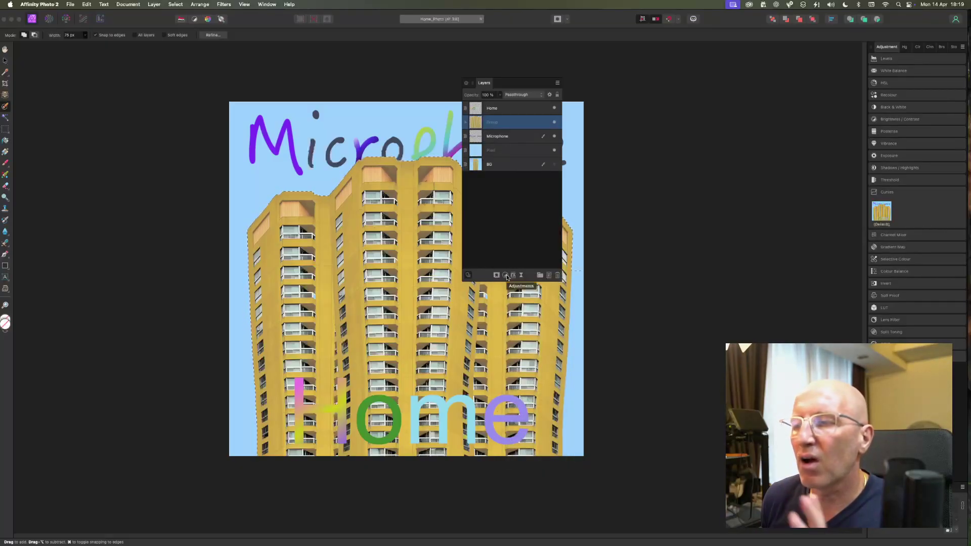
click(506, 276)
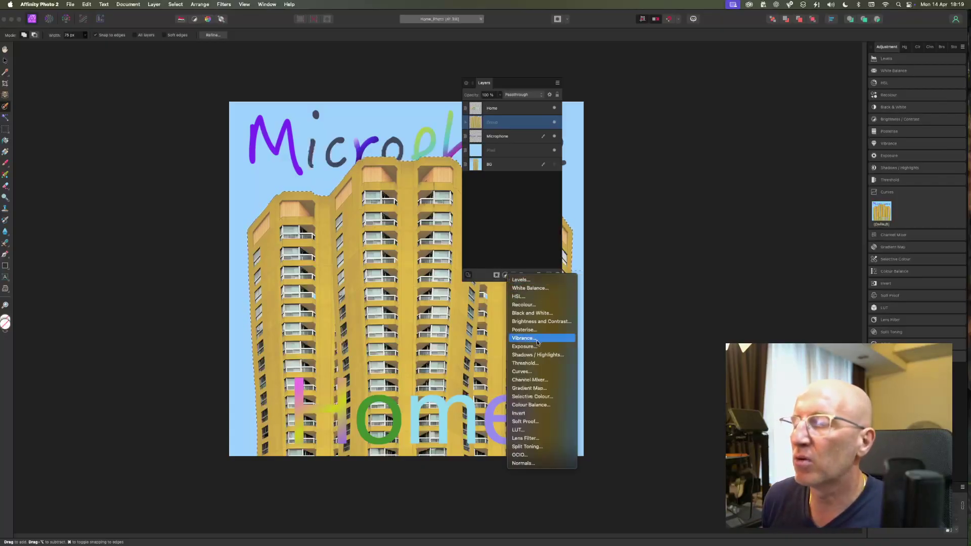
click(539, 374)
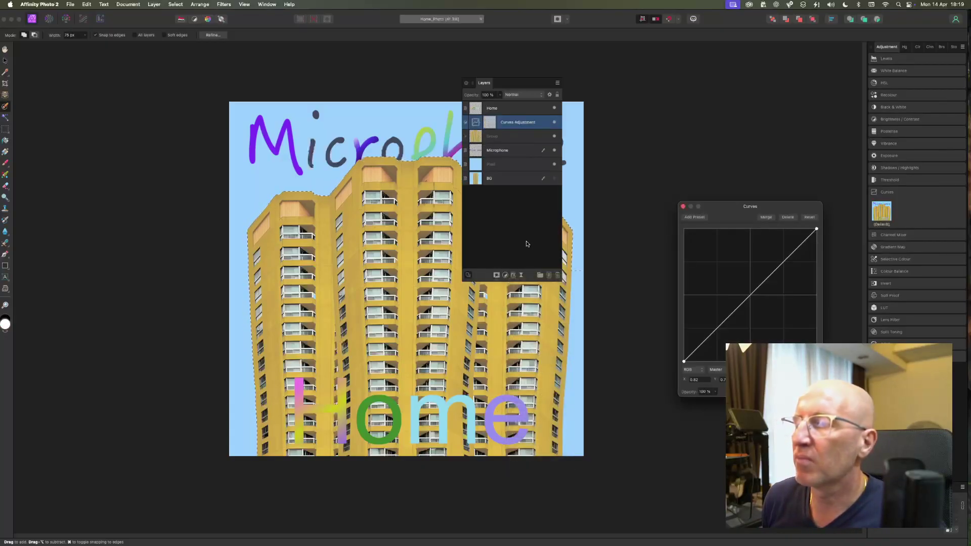
drag(516, 86, 562, 92)
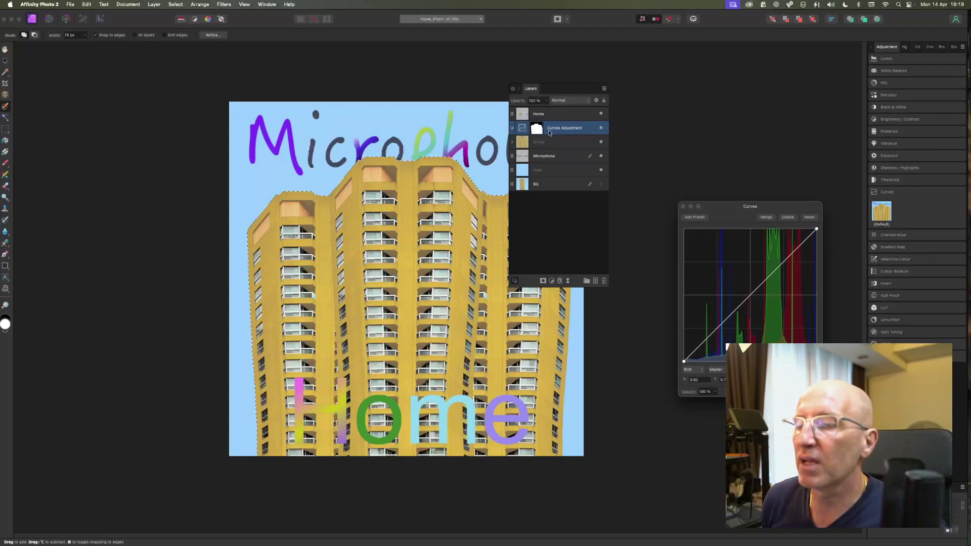
drag(532, 92, 695, 76)
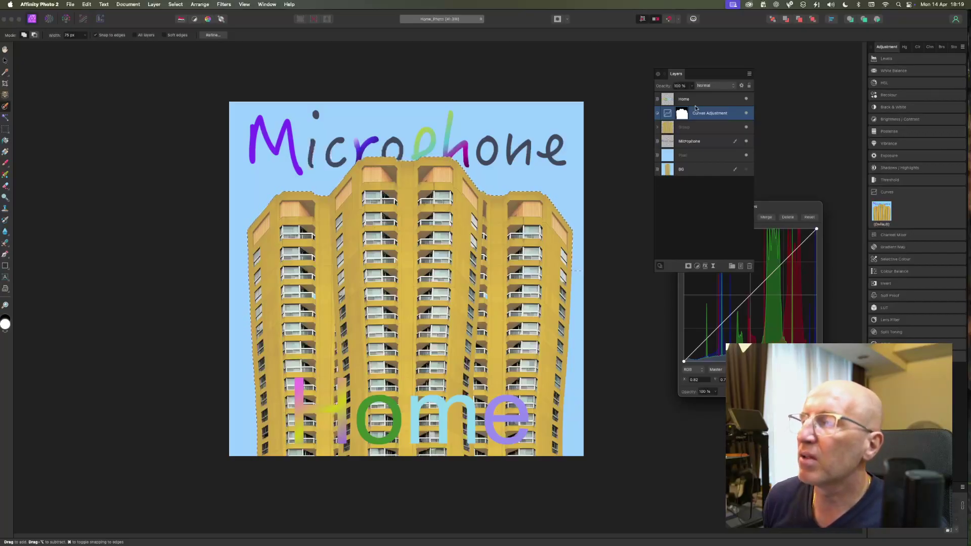
click(627, 162)
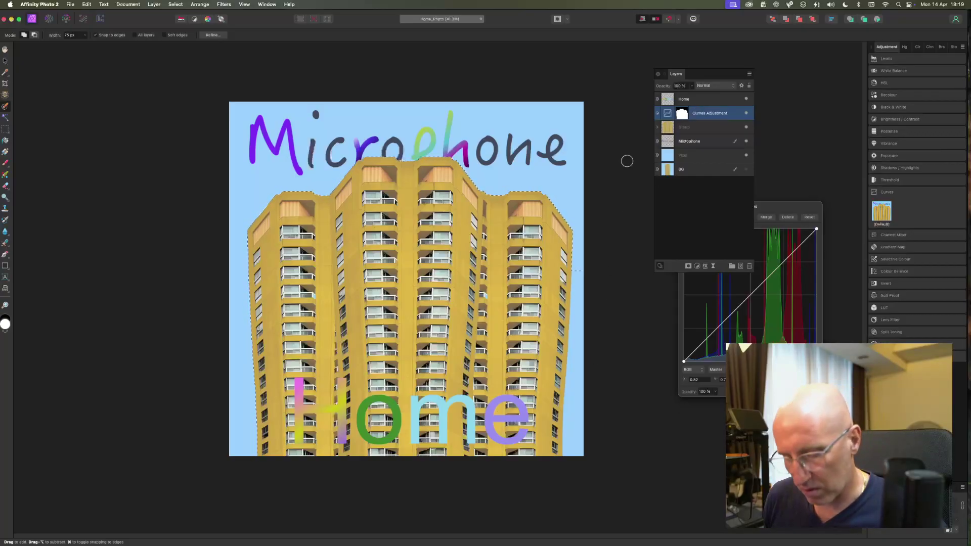
key(super+z)
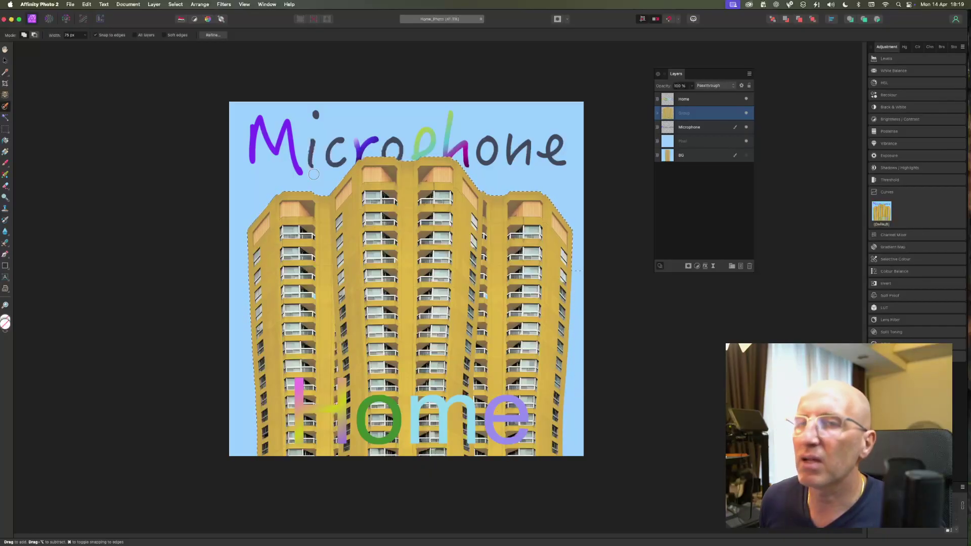
Subtract the stray strip of sky beside the right tower from the selection using the Selection Brush.
click(35, 36)
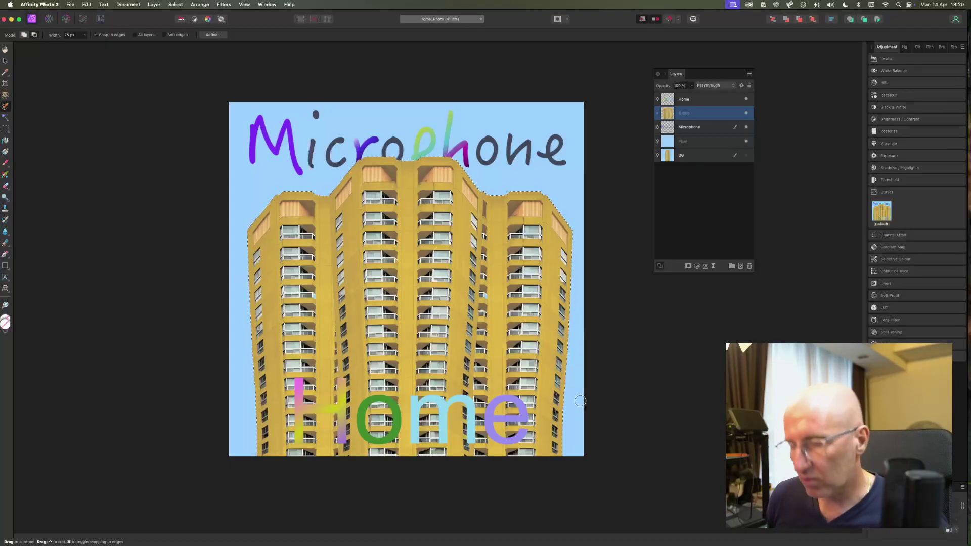
scroll(576, 403, left, 2)
scroll(586, 403, right, 2)
scroll(587, 402, up, 5)
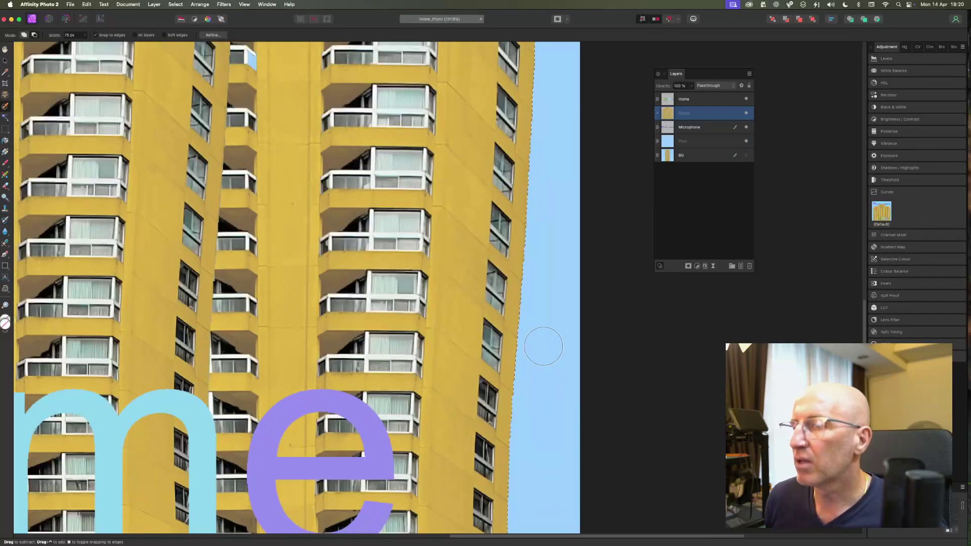
scroll(541, 308, up, 1)
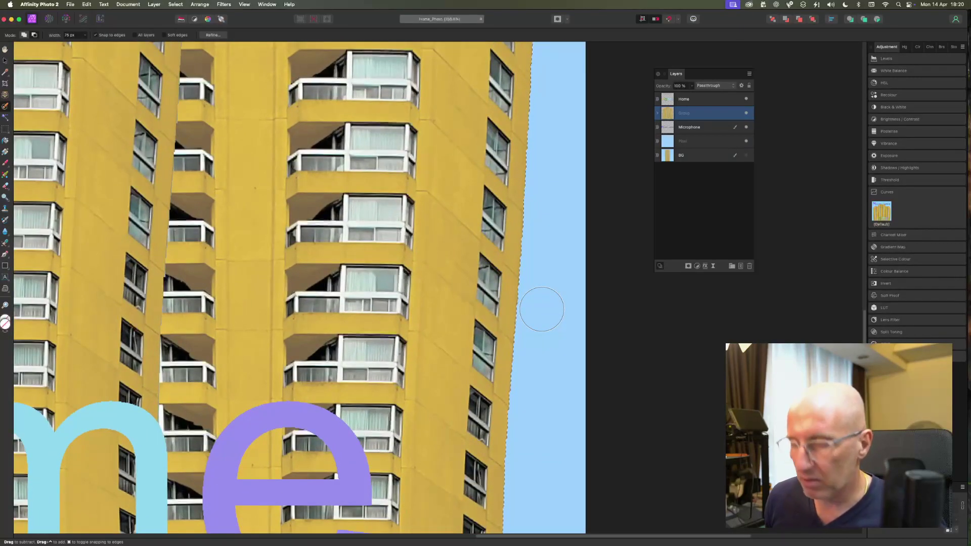
scroll(561, 269, up, 5)
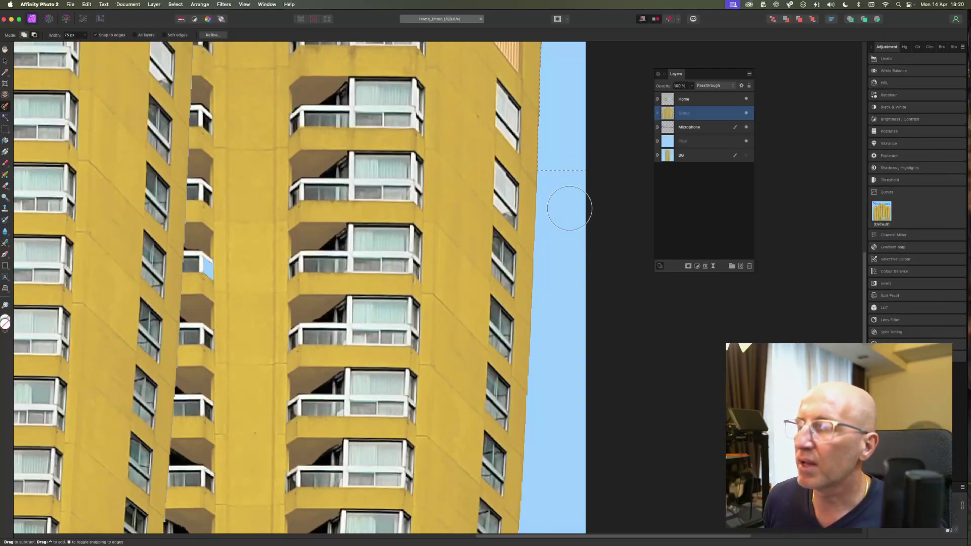
scroll(569, 207, down, 1)
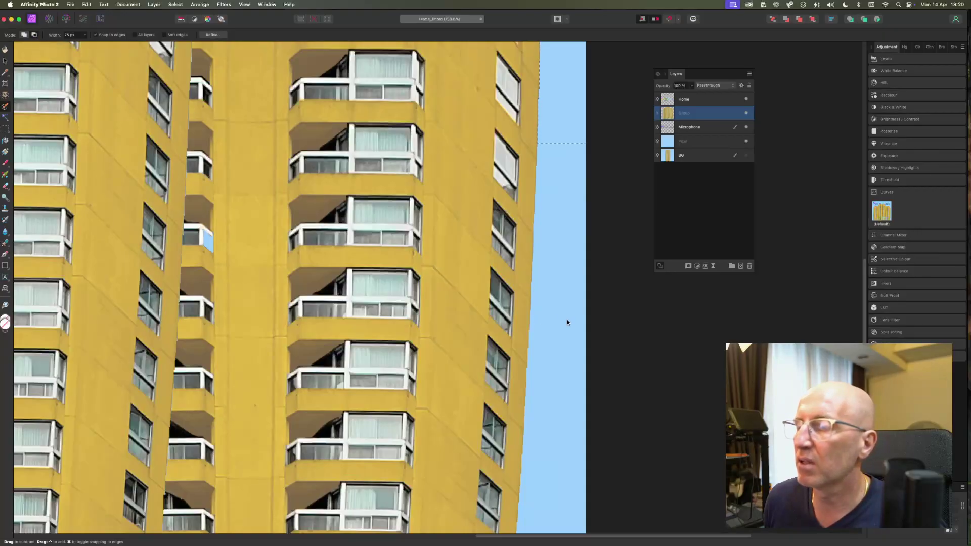
click(583, 304)
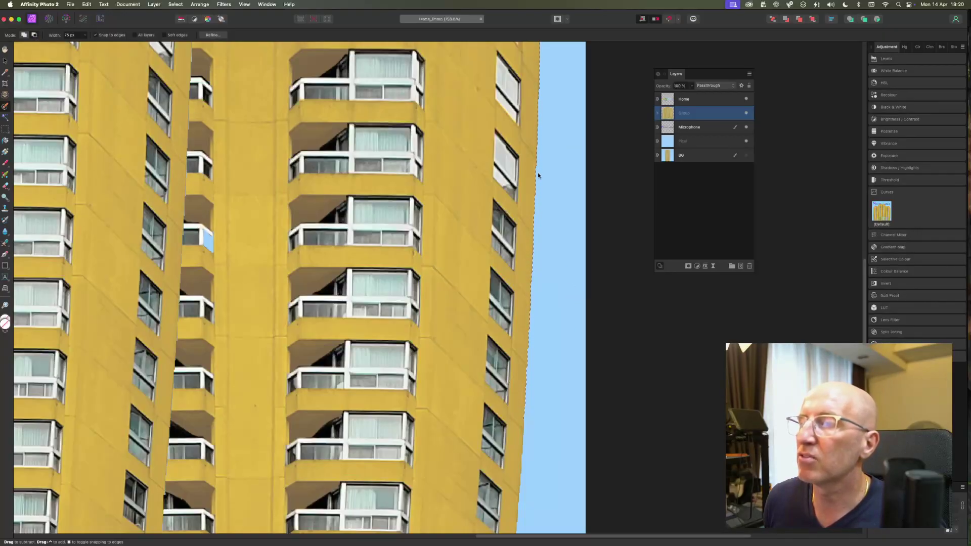
scroll(539, 351, down, 5)
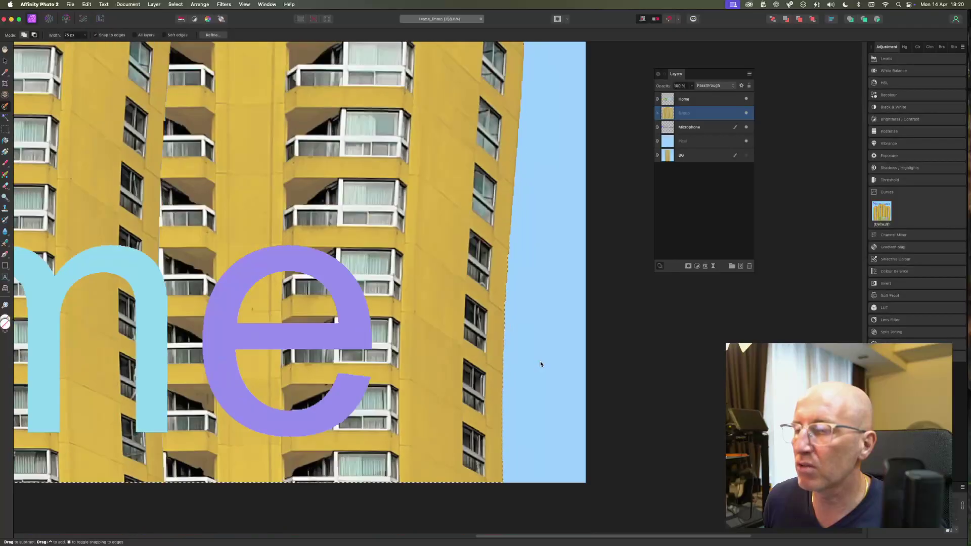
scroll(536, 377, up, 4)
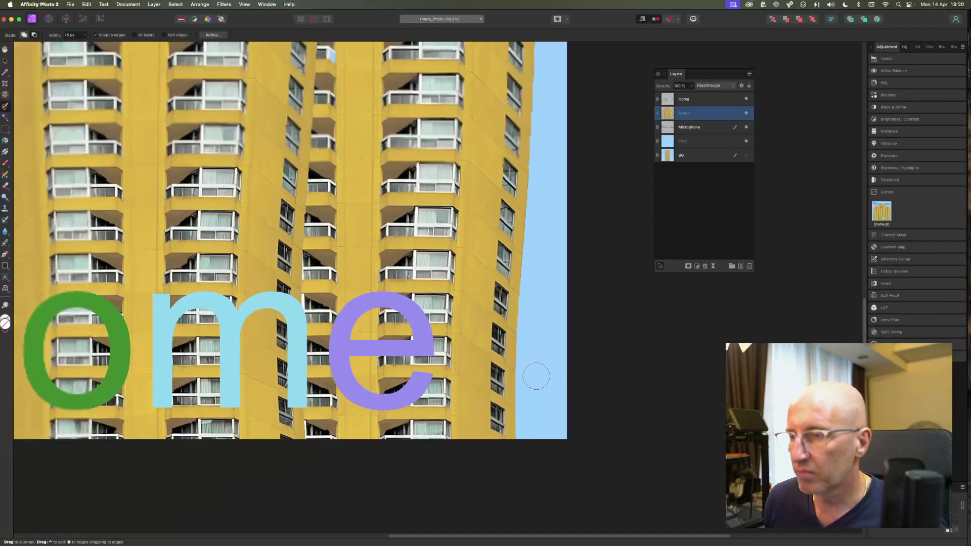
scroll(468, 352, up, 5)
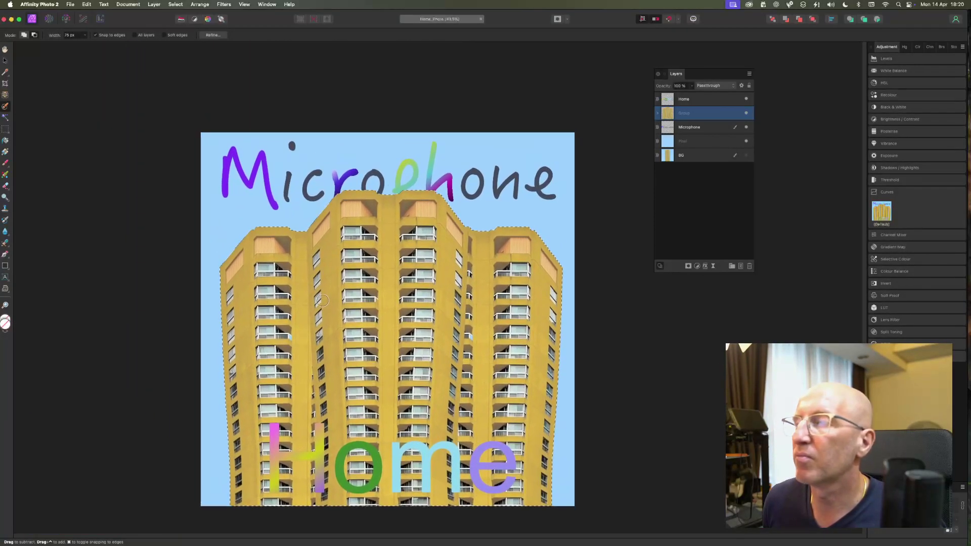
scroll(332, 250, down, 2)
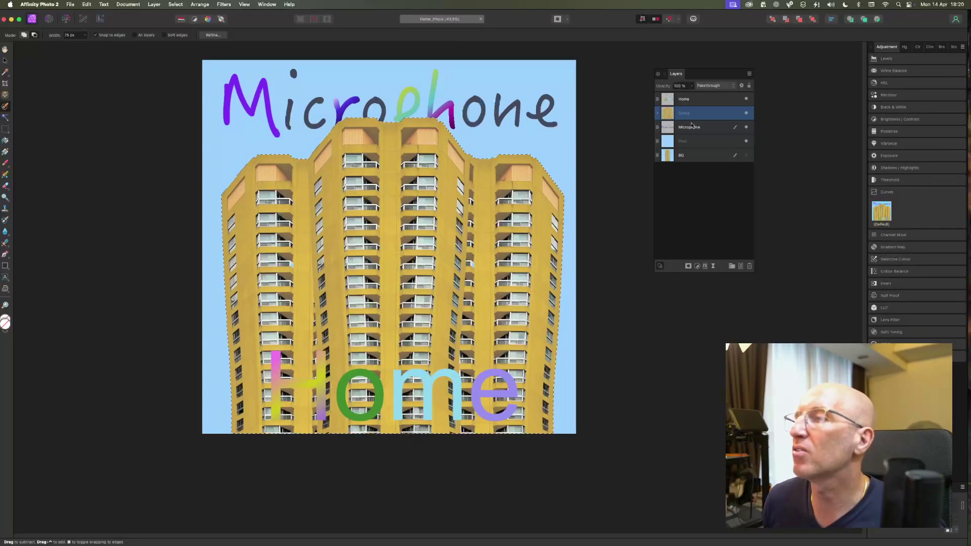
Add a Curves adjustment masked to the building selection above the group, and arrange the floating windows clear of each other.
click(657, 116)
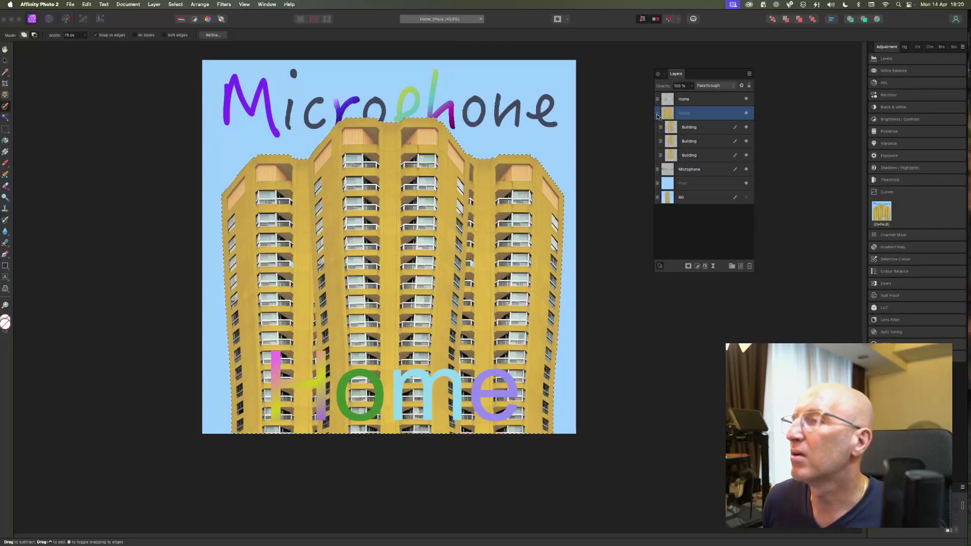
click(698, 267)
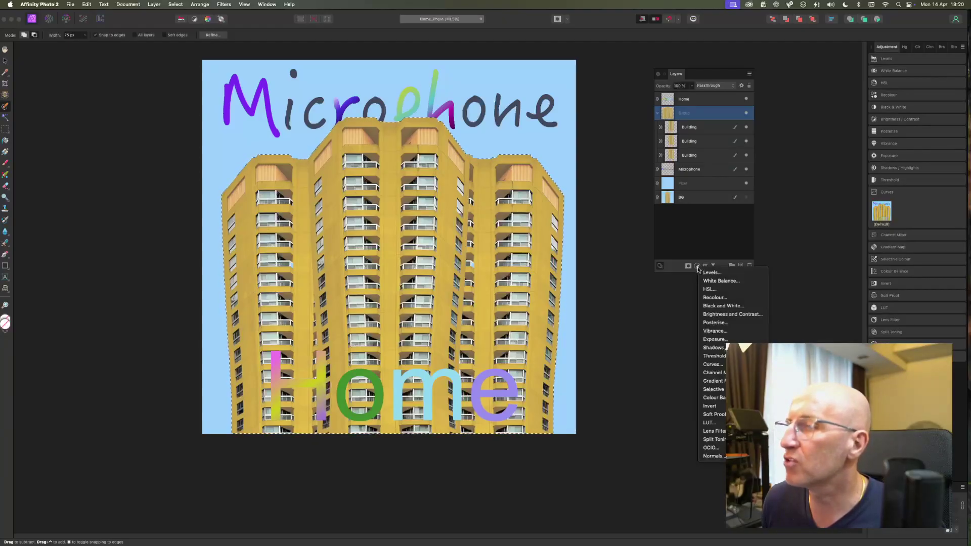
click(720, 365)
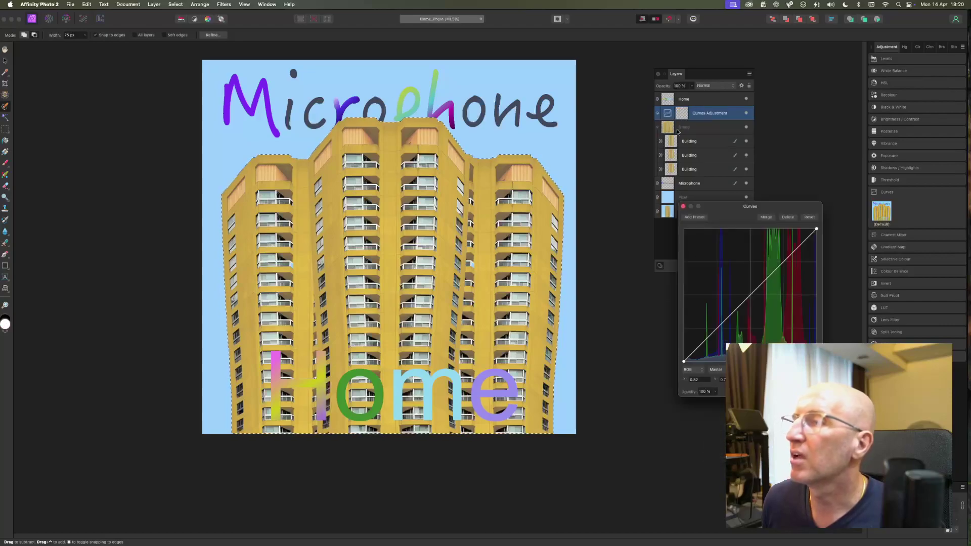
drag(696, 87, 534, 87)
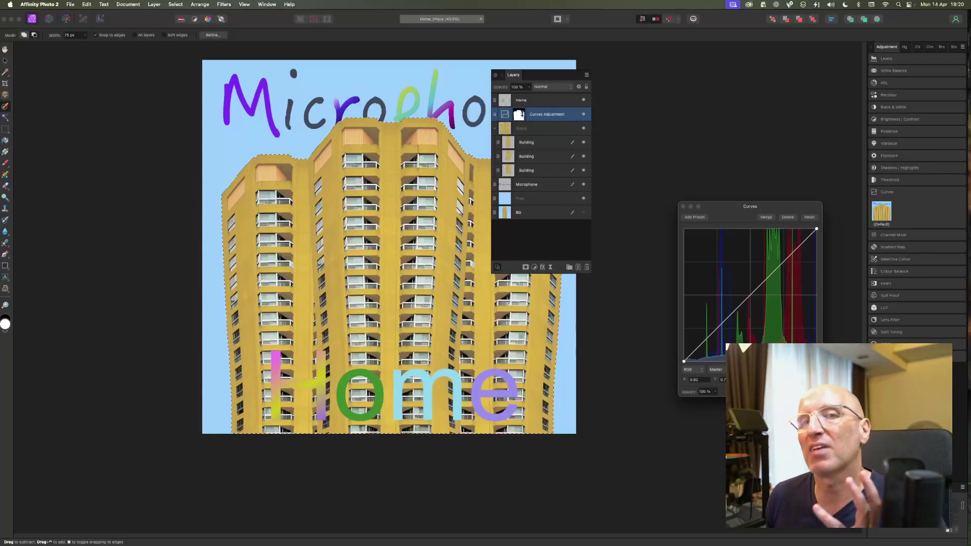
drag(731, 217, 133, 198)
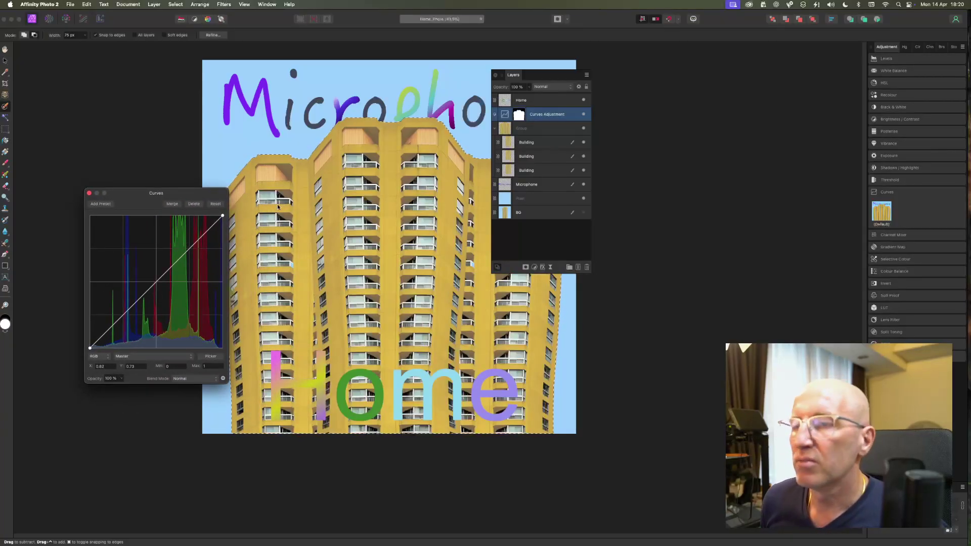
Shape the curve with two points into a steep, lowered S-curve that gives the buildings dark shadows and a rich orange tone.
scroll(276, 215, up, 3)
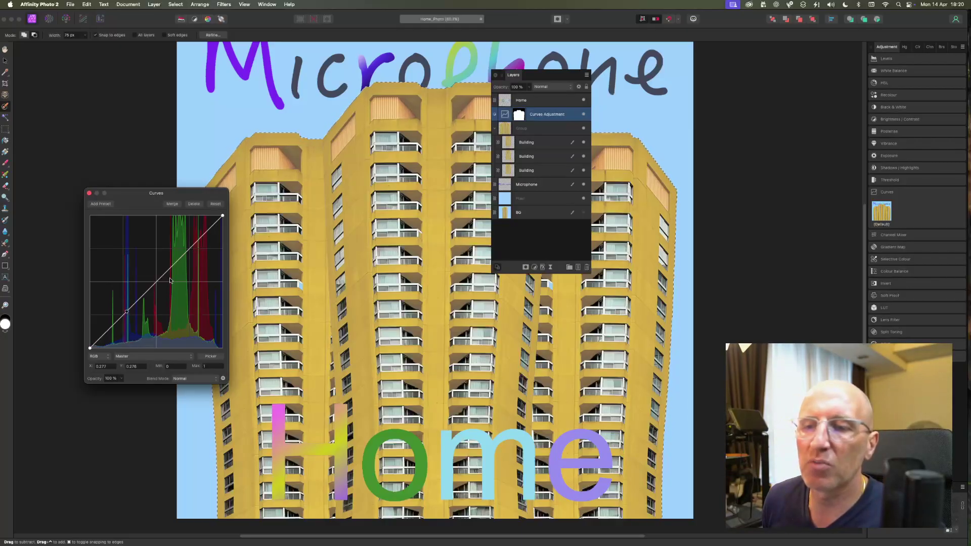
drag(188, 251, 168, 254)
mouse_move(126, 314)
mouse_down()
mouse_move(147, 324)
mouse_move(140, 312)
mouse_up()
drag(169, 253, 197, 251)
drag(142, 315, 164, 319)
mouse_move(195, 256)
mouse_down()
mouse_move(182, 283)
mouse_move(185, 272)
mouse_up()
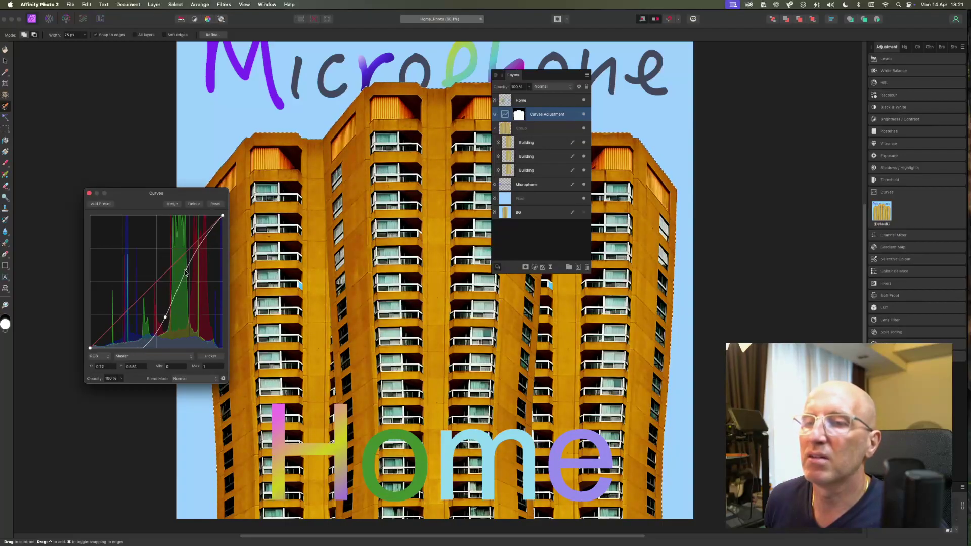
click(89, 192)
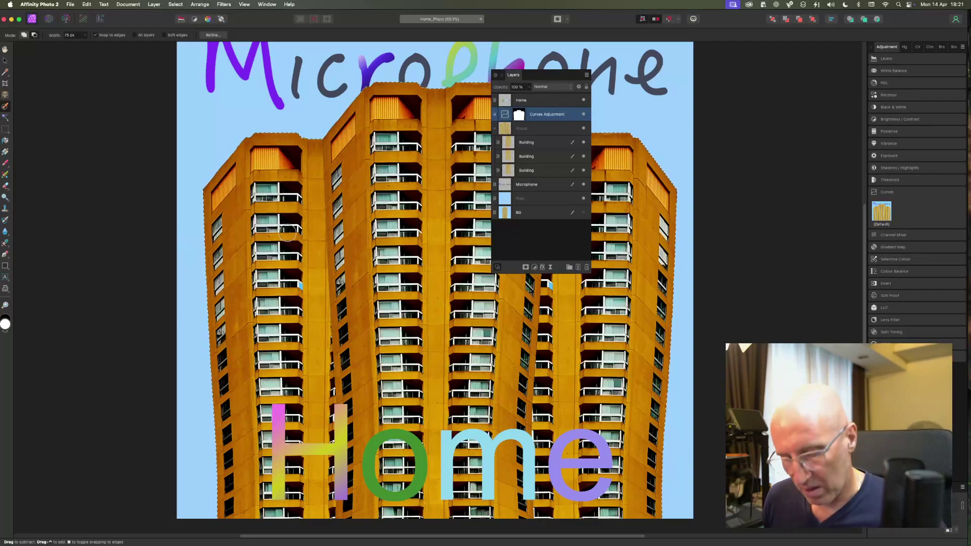
Apply a vertical linear gradient to the light-blue background layer from above to below the canvas, with an added stop near its middle.
scroll(287, 232, down, 3)
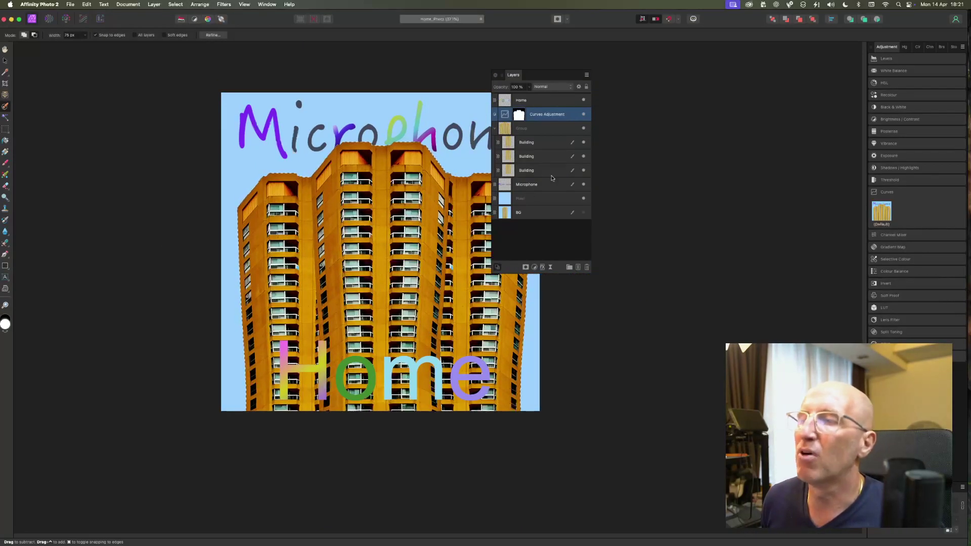
drag(543, 76, 608, 77)
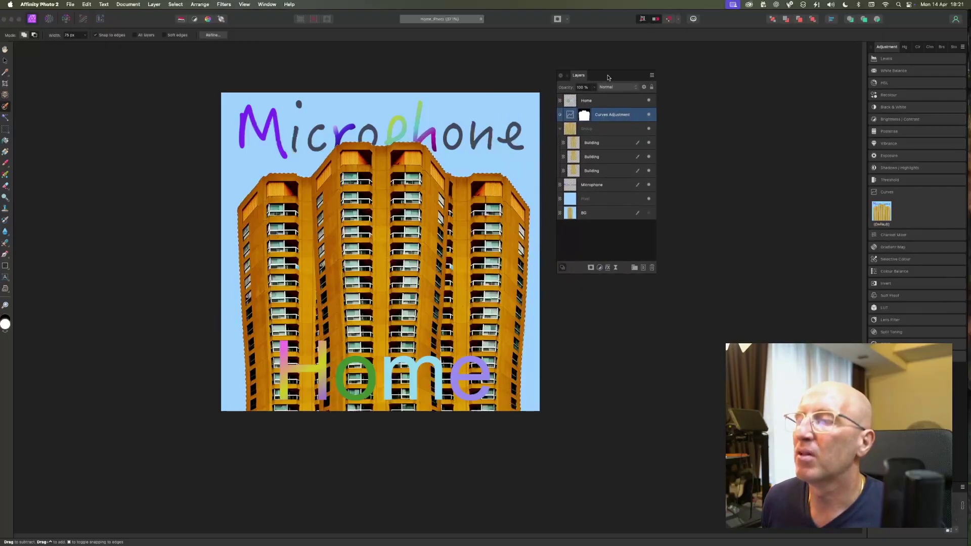
click(599, 199)
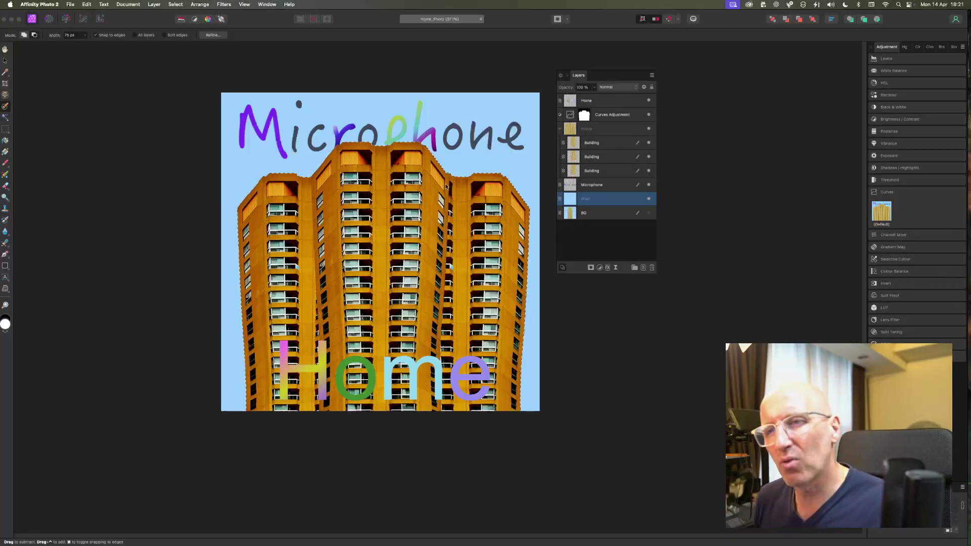
scroll(430, 178, up, 3)
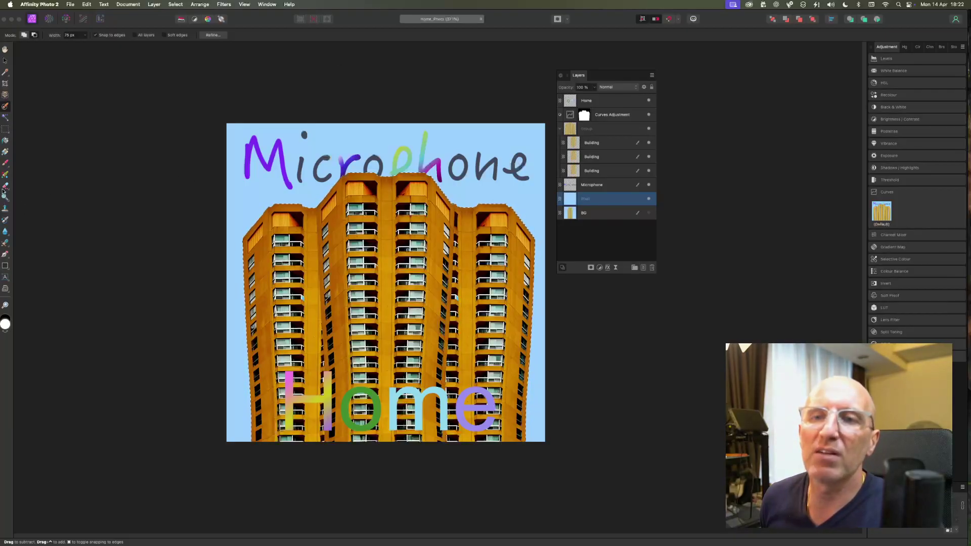
click(5, 152)
drag(390, 77, 390, 469)
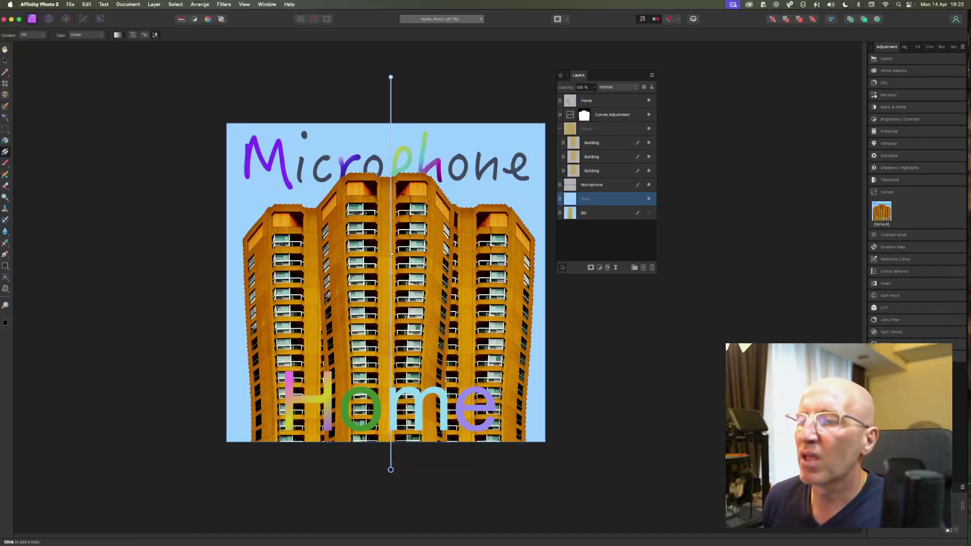
click(390, 264)
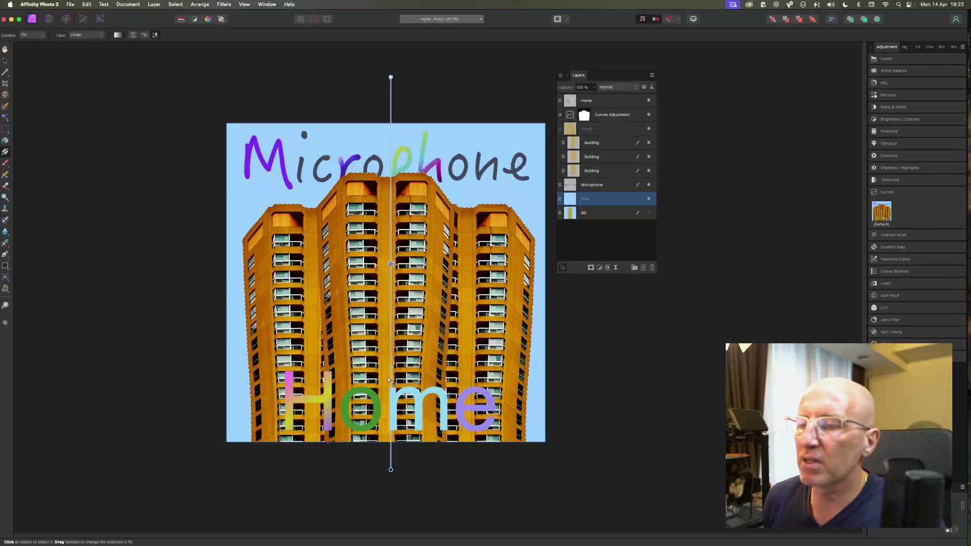
Try to colour the top stop of the sky layer's gradient a salmon orange.
click(390, 77)
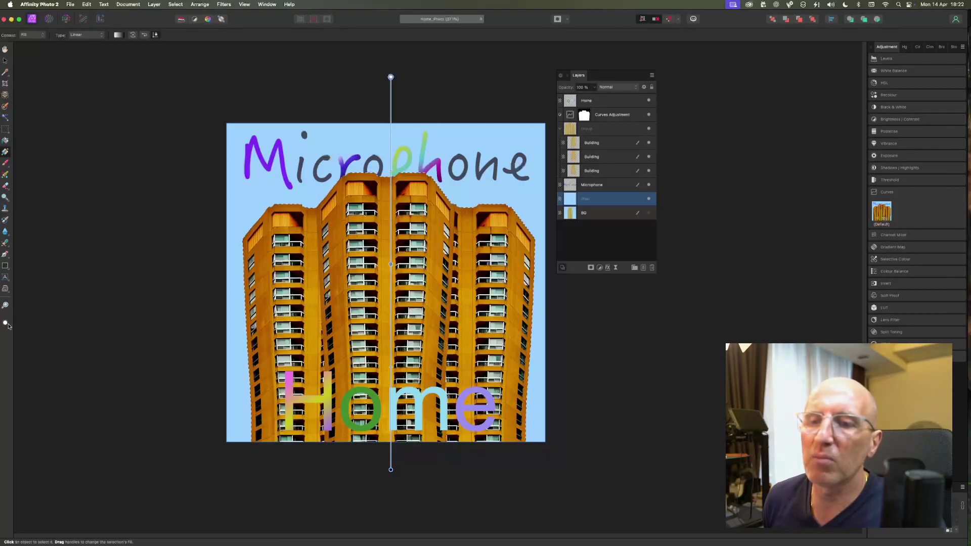
double_click(6, 323)
mouse_move(498, 243)
mouse_down()
mouse_move(444, 253)
mouse_move(437, 264)
mouse_move(460, 259)
mouse_up()
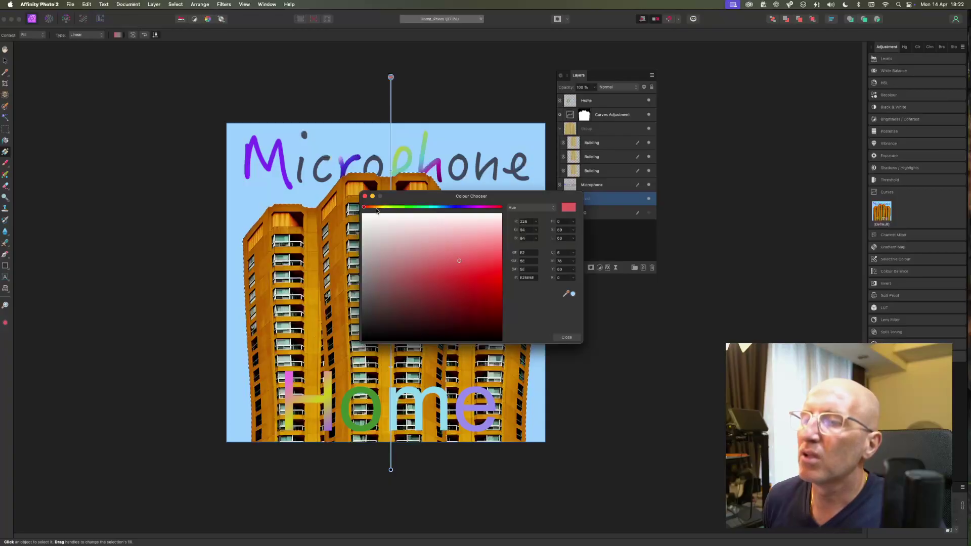
drag(454, 245, 473, 240)
drag(487, 208, 372, 208)
click(490, 249)
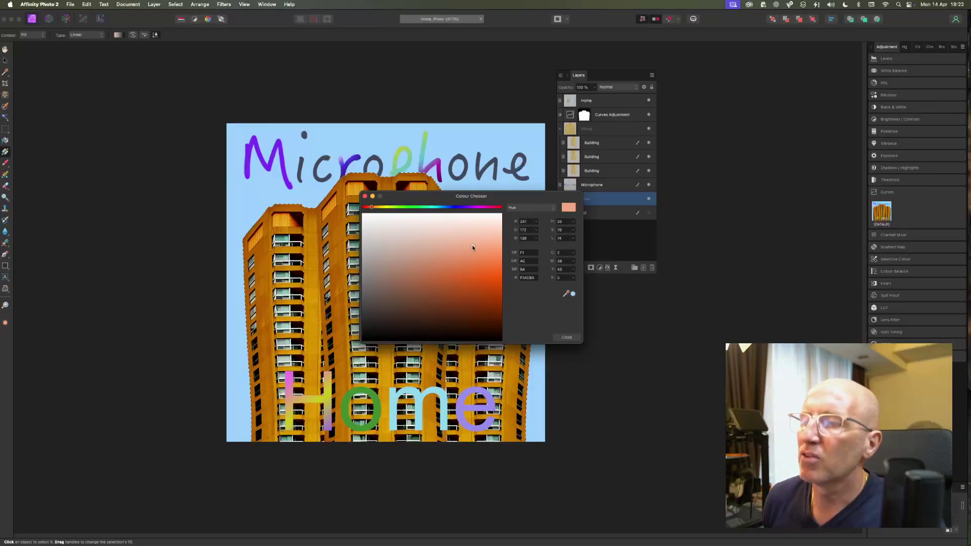
drag(472, 244, 477, 261)
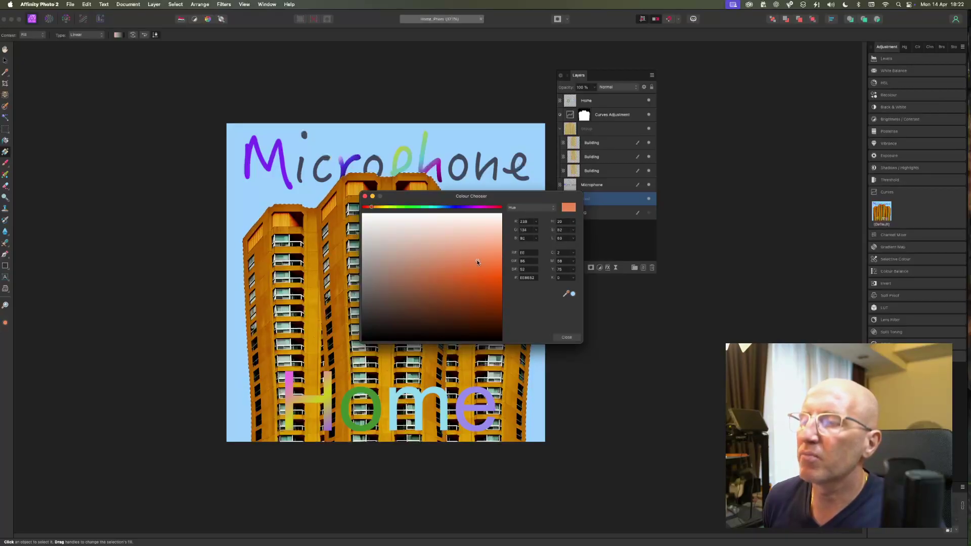
click(568, 338)
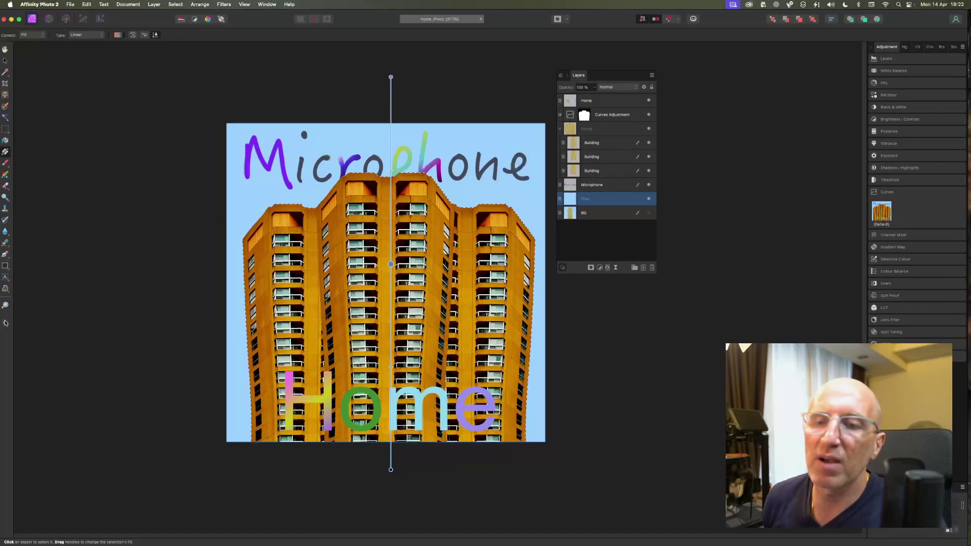
Try to colour the middle stop of the sky layer's gradient a dark red.
click(5, 322)
click(470, 287)
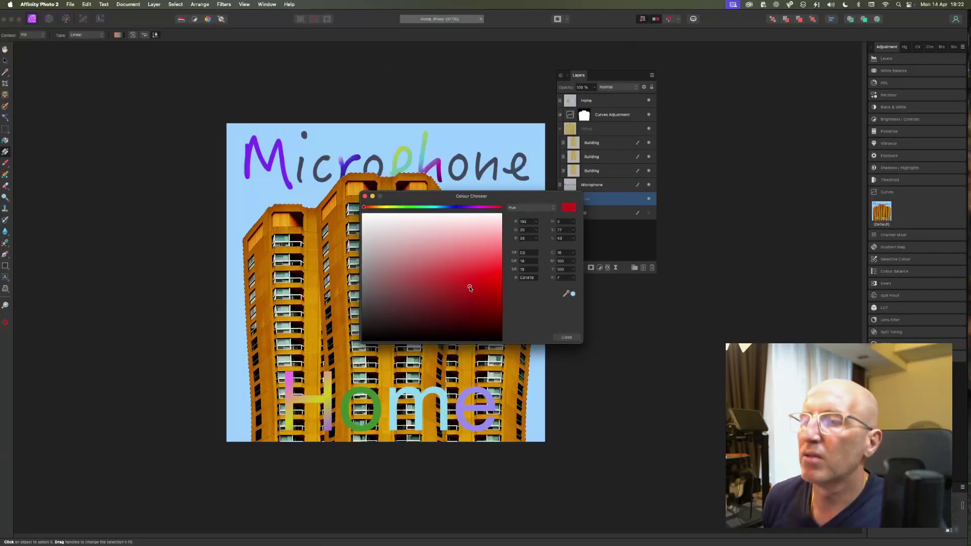
click(567, 337)
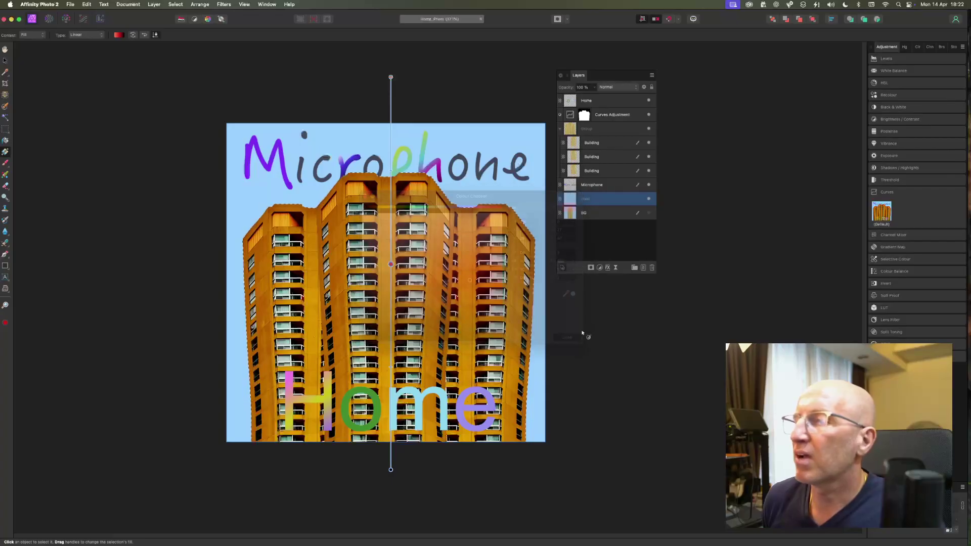
Undo the sky layer's gradient edits and clear the active building selection.
key(super+z)
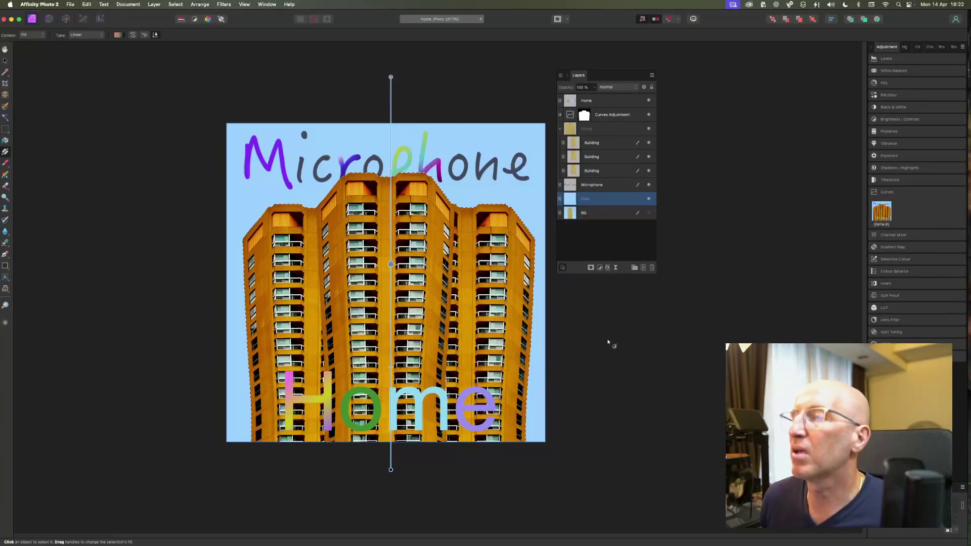
key(super+shift+z)
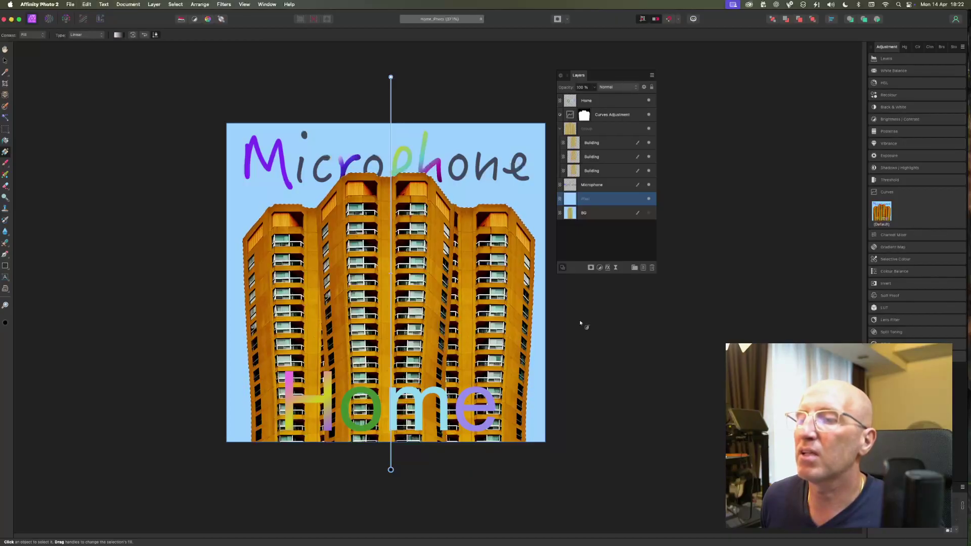
key(super+z)
key(super+z)
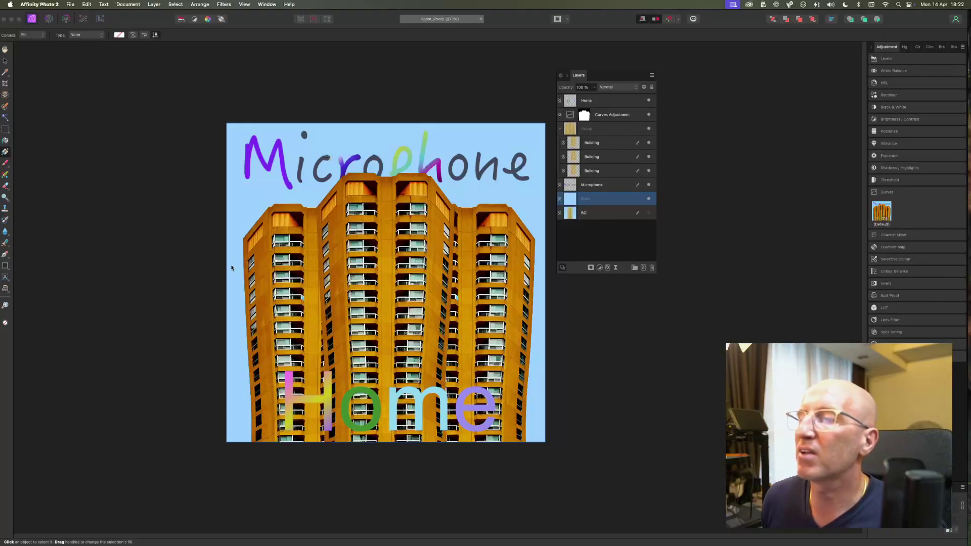
Apply a vertical linear gradient to the sky layer from above to below the canvas, with an added middle stop and a light pink top stop.
drag(394, 105, 395, 484)
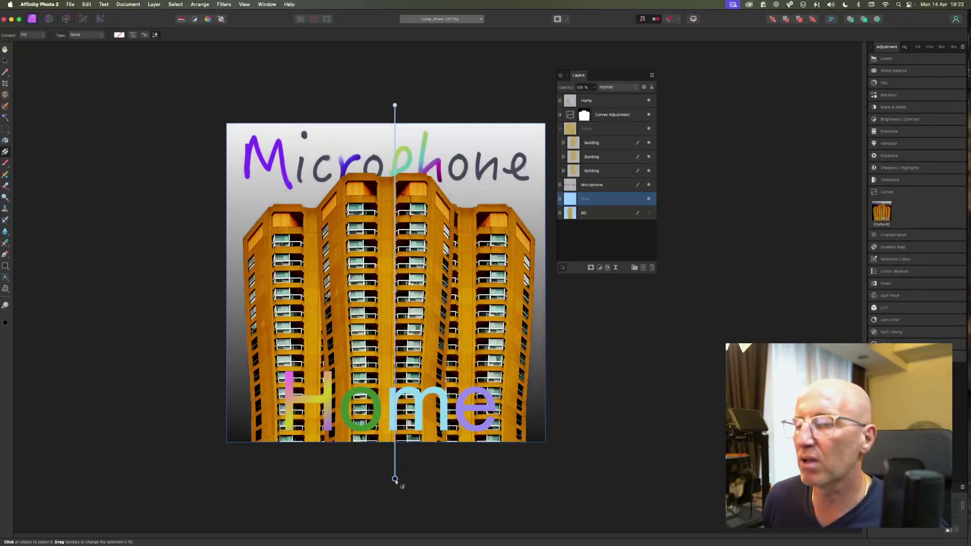
click(394, 275)
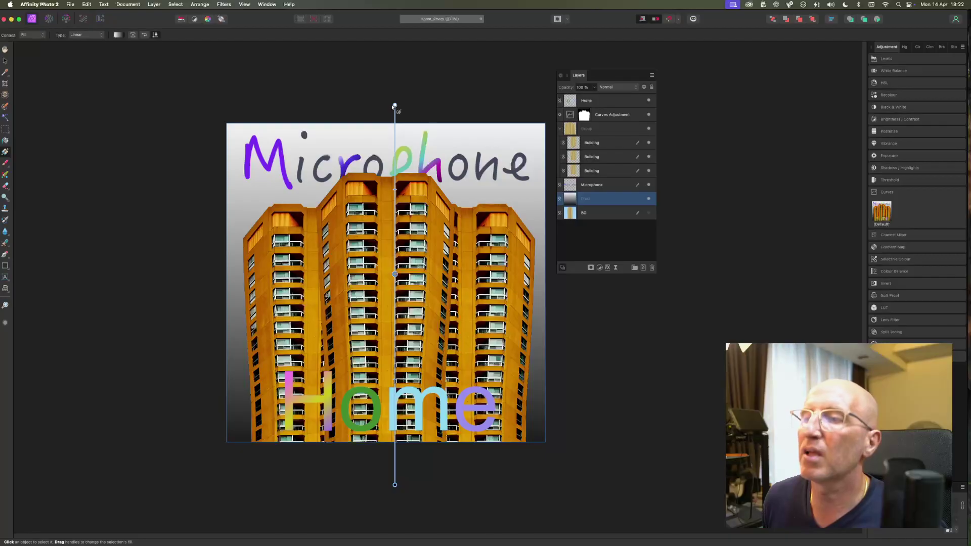
click(395, 105)
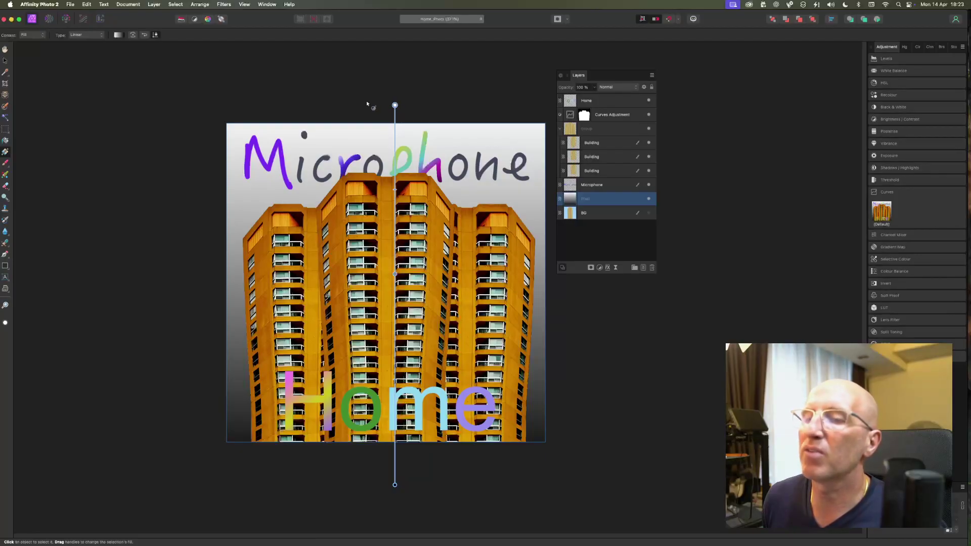
double_click(5, 323)
drag(414, 262, 491, 237)
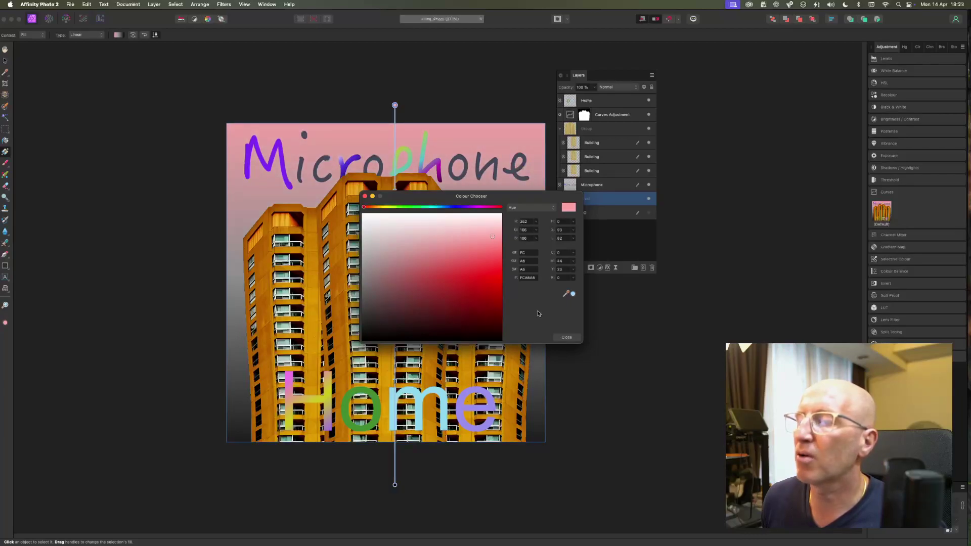
click(566, 337)
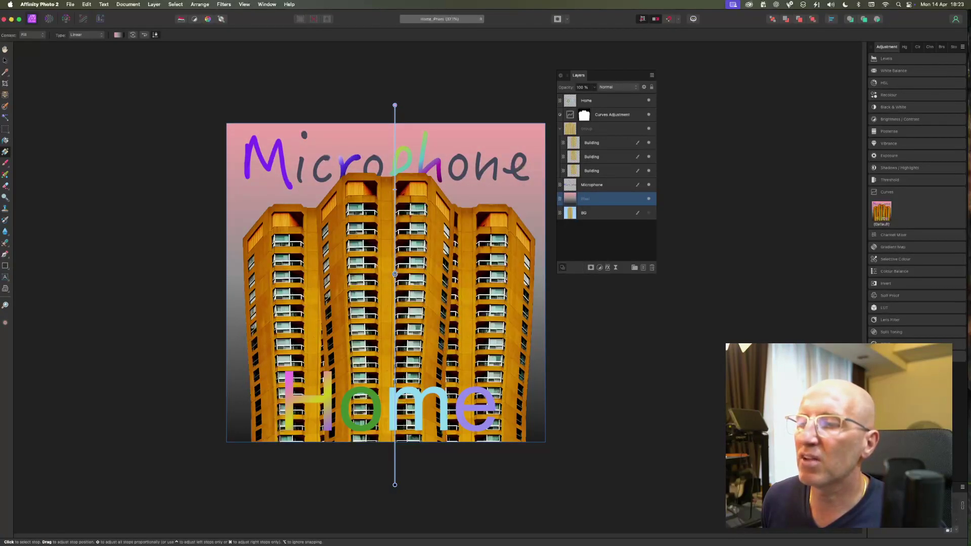
Set the gradient's middle stop to orange (E57137).
click(6, 324)
click(461, 279)
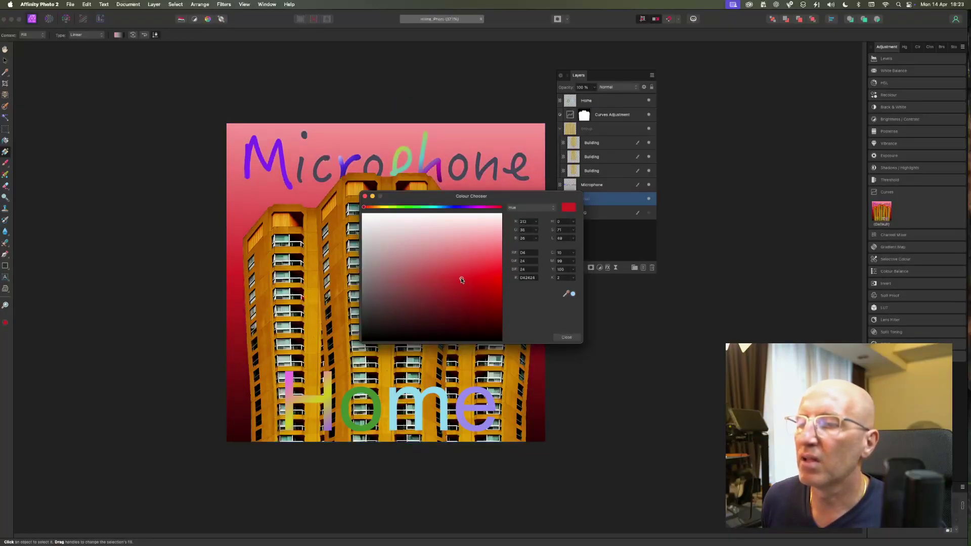
click(371, 207)
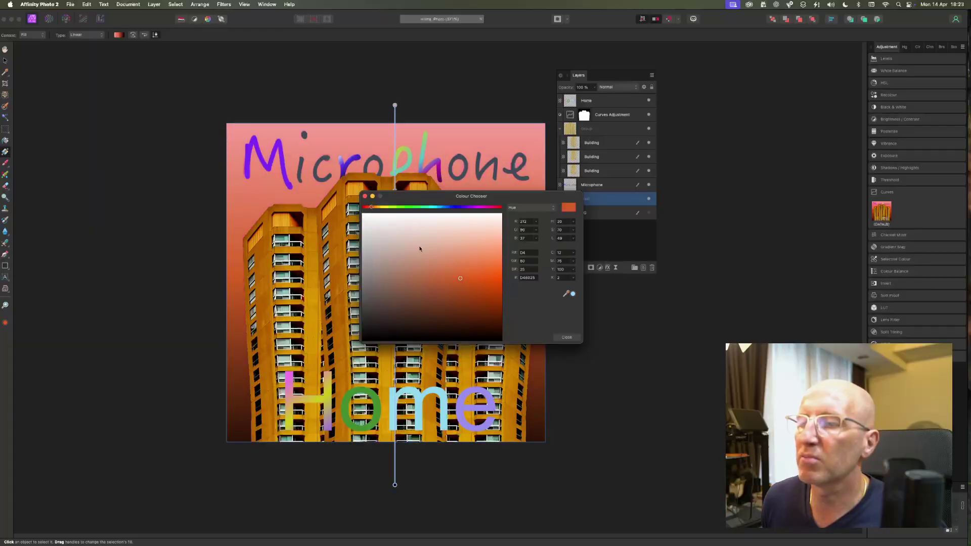
click(471, 269)
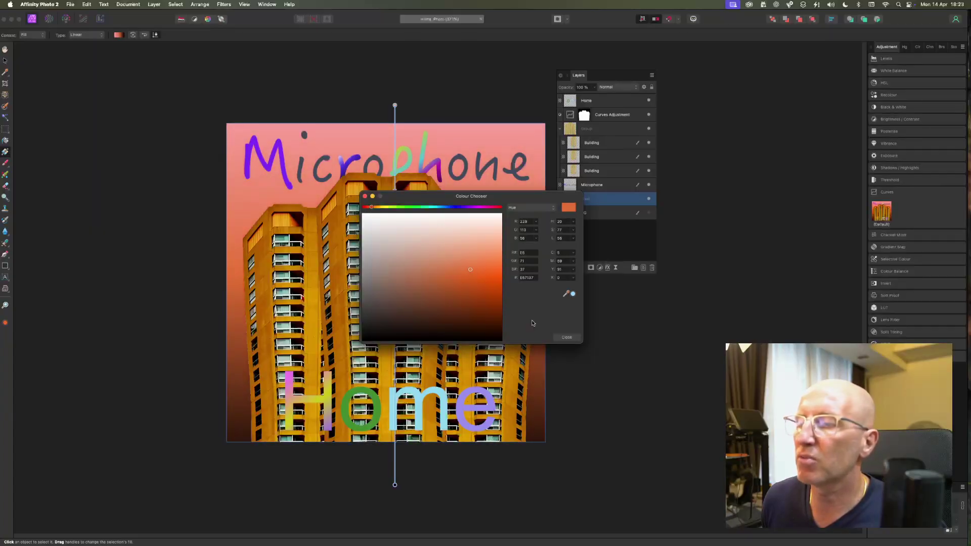
click(566, 337)
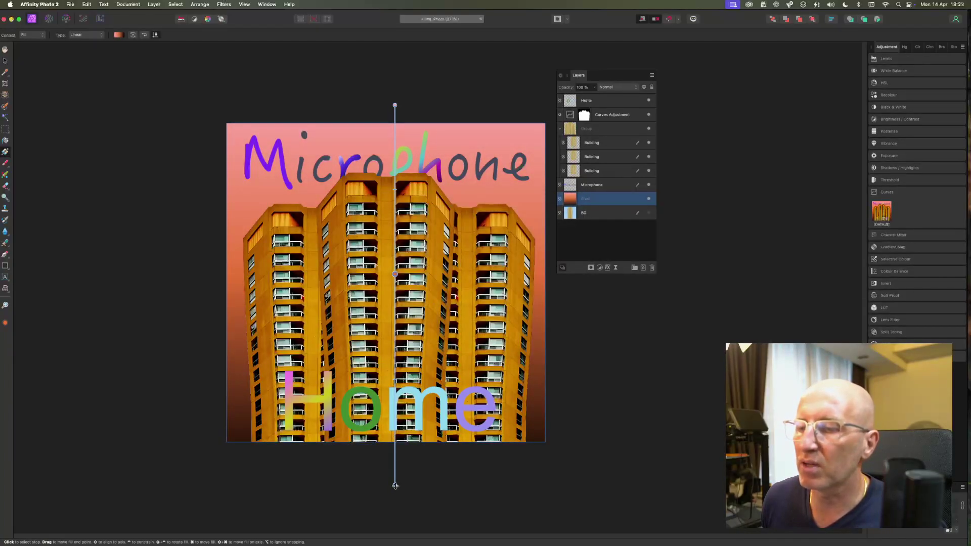
Set the gradient's bottom stop to dark red (950303).
click(6, 324)
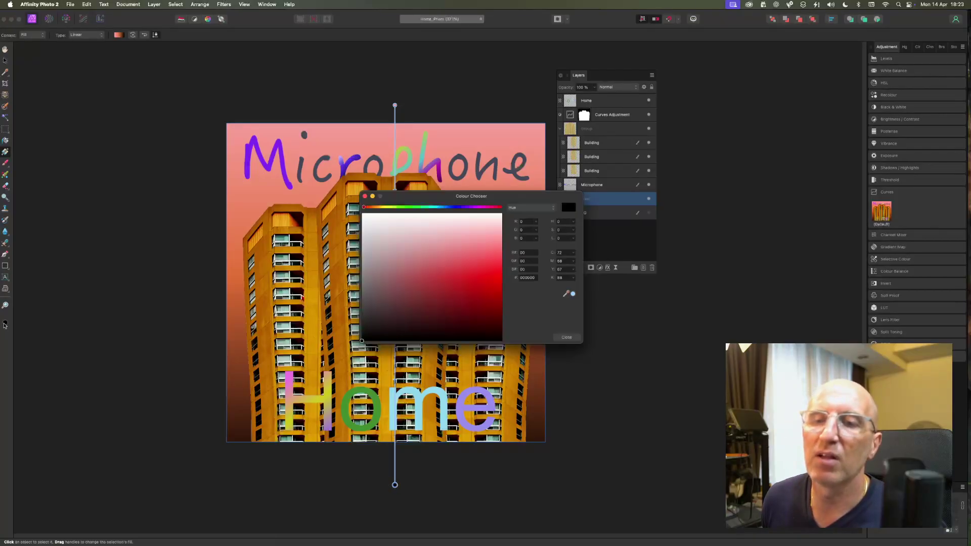
drag(459, 279, 497, 305)
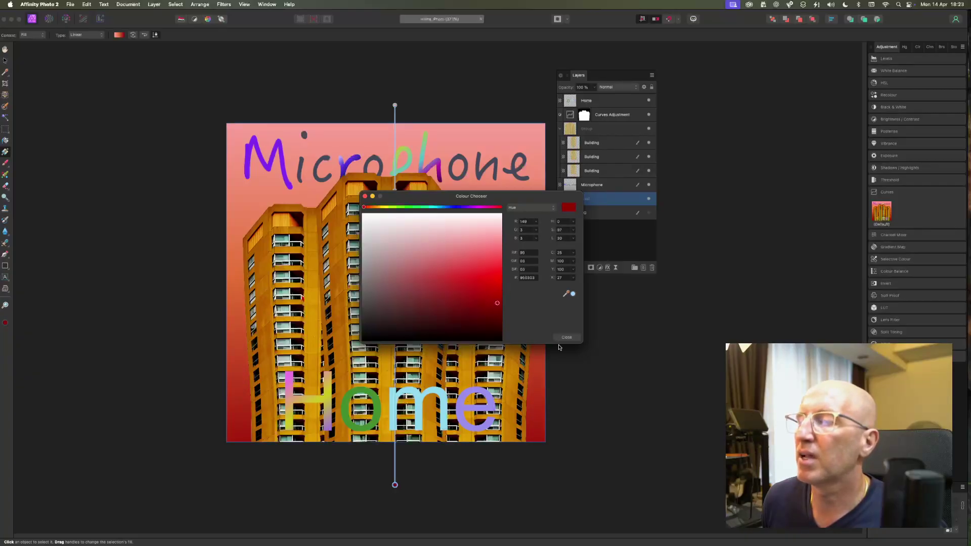
click(566, 338)
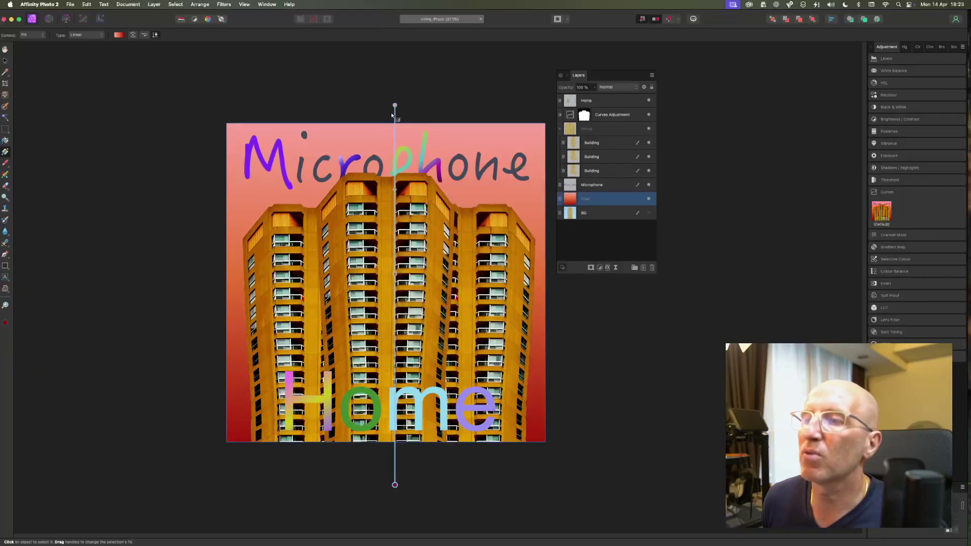
Extend the gradient's top end further above the canvas and move its bottom end up to just below the canvas edge.
drag(395, 105, 395, 76)
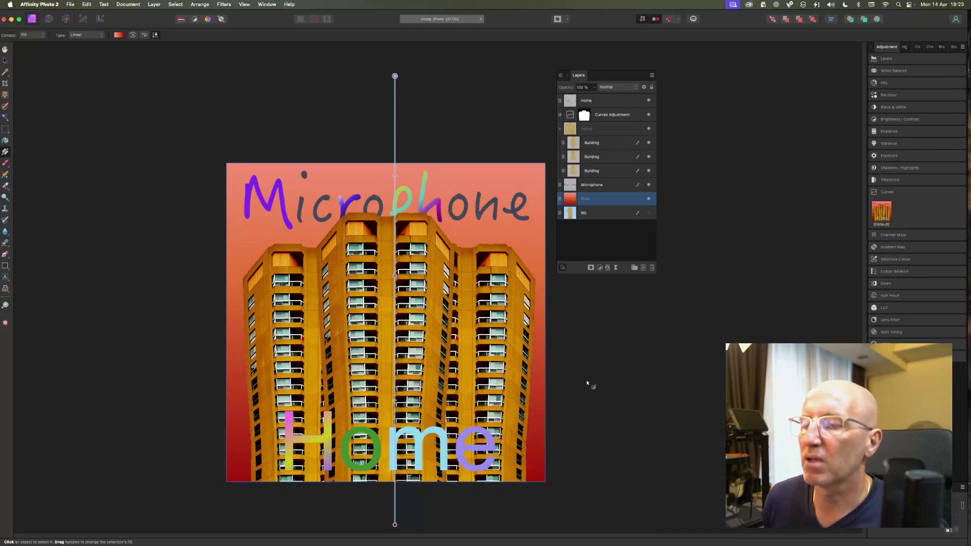
scroll(556, 354, down, 5)
drag(396, 362, 394, 320)
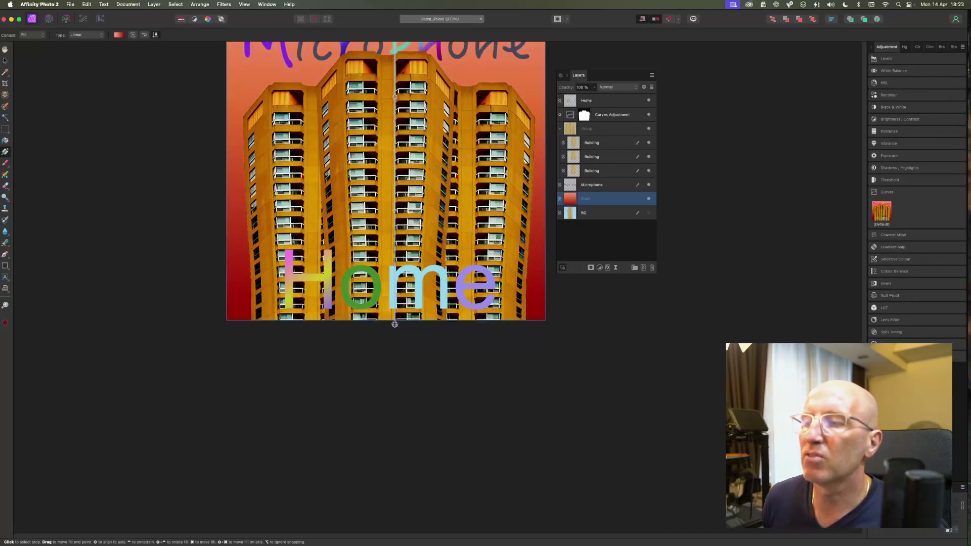
scroll(404, 314, up, 3)
scroll(419, 307, down, 2)
scroll(419, 306, up, 2)
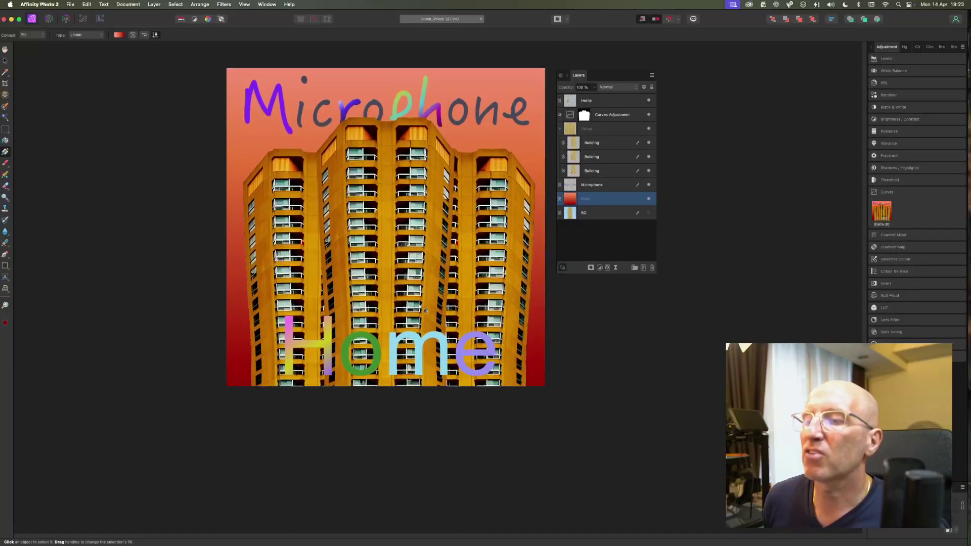
scroll(419, 307, down, 2)
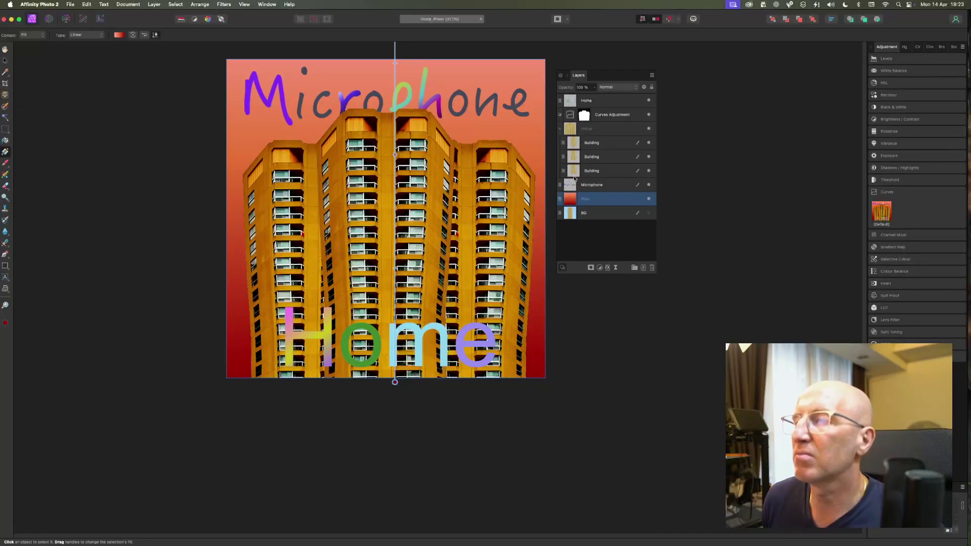
Collapse the buildings group in the layer stack, and select the gradient, Microphone and Home layers in turn to review them.
click(714, 200)
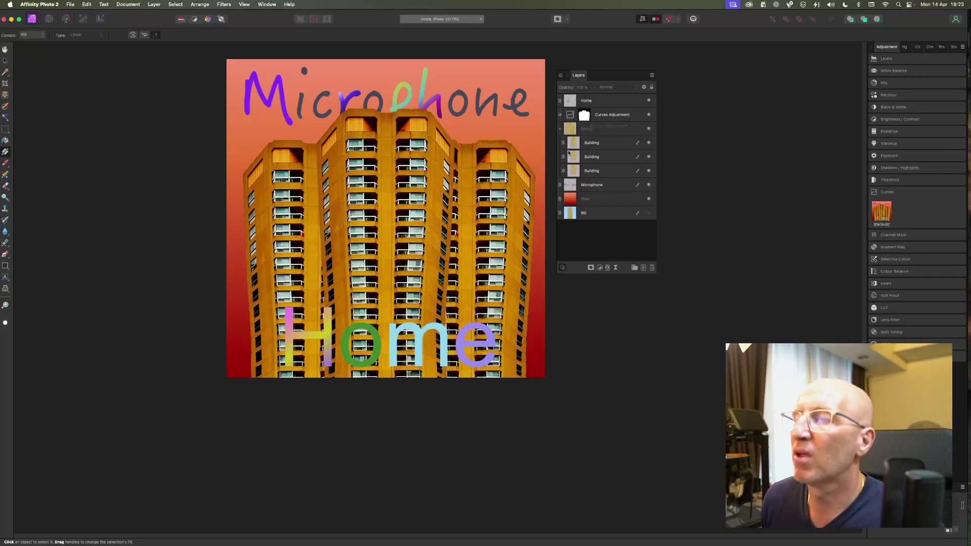
click(581, 131)
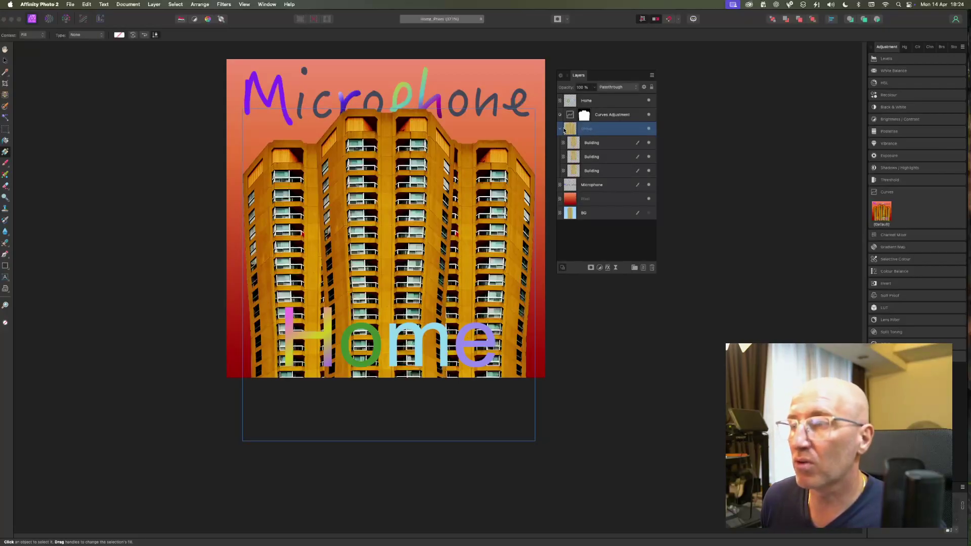
click(559, 129)
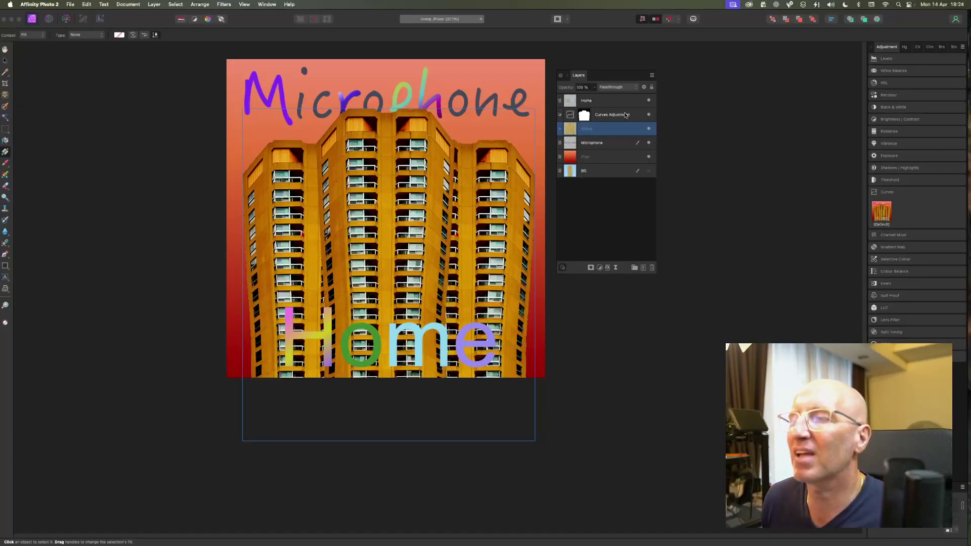
click(589, 162)
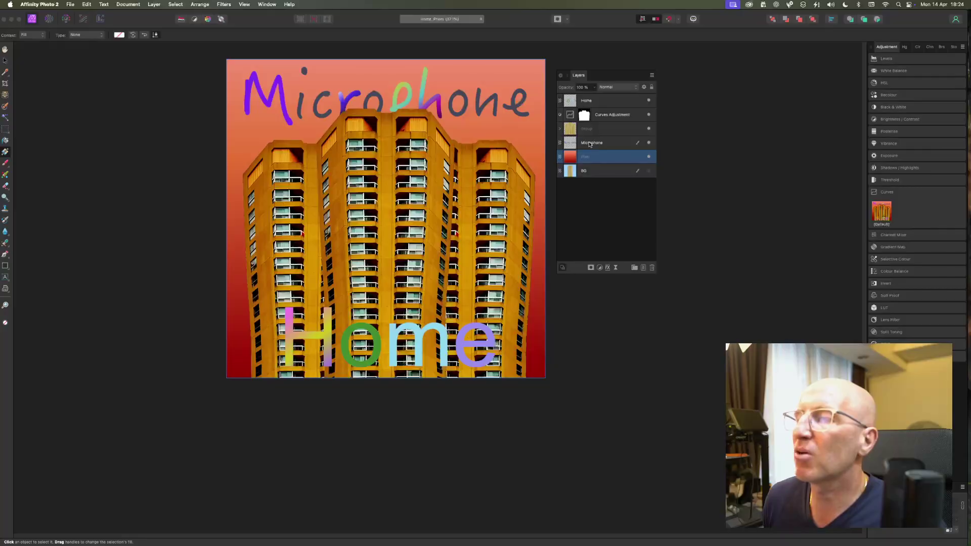
click(589, 144)
click(590, 106)
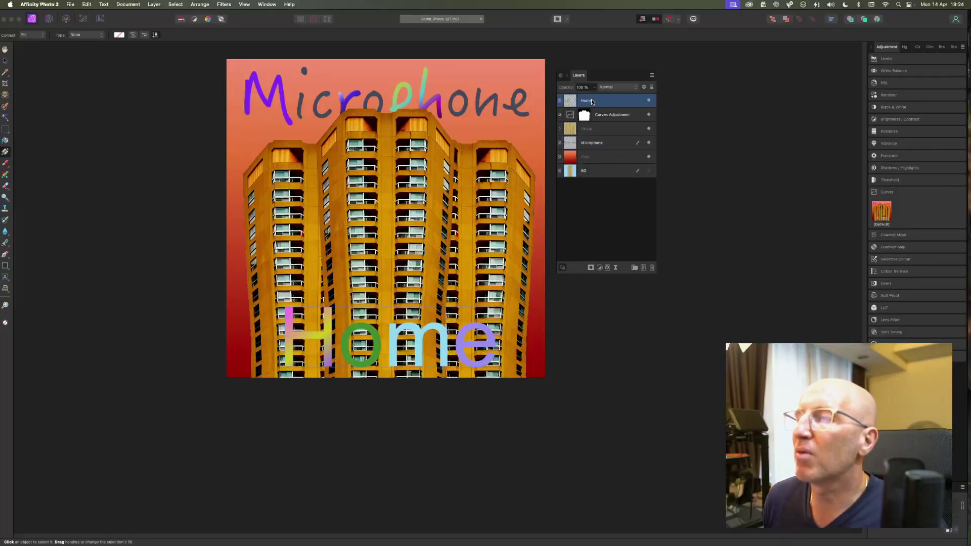